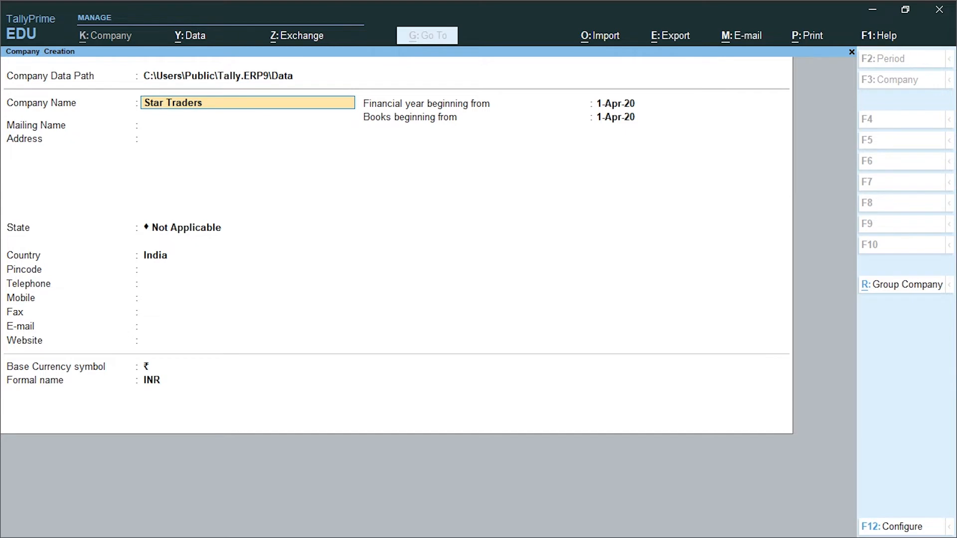
Step: Rename the company to Star Traders Pvt Ltd, choose Delhi as state and fill in the pincode
{"action": "key", "text": "Return"}
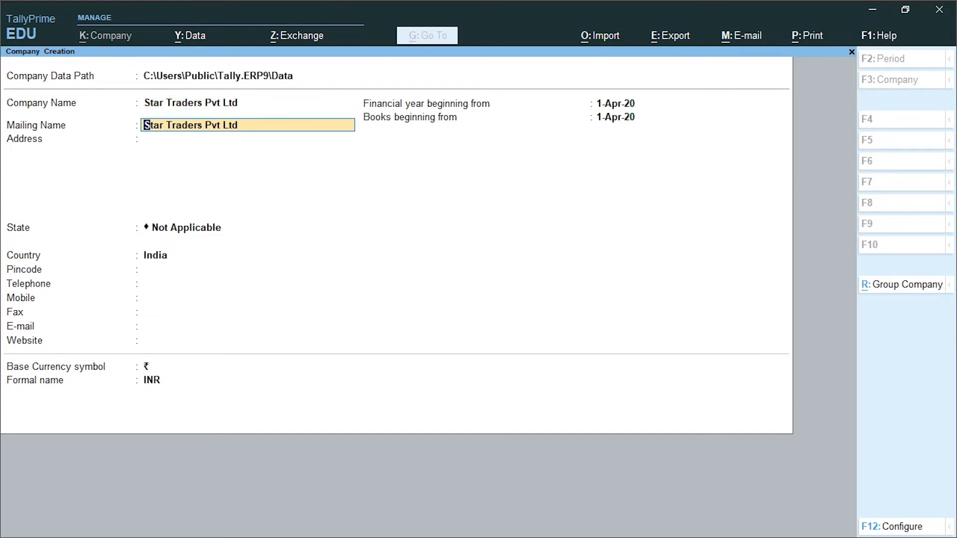
{"action": "key", "text": "Return"}
{"action": "key", "text": "Return"}
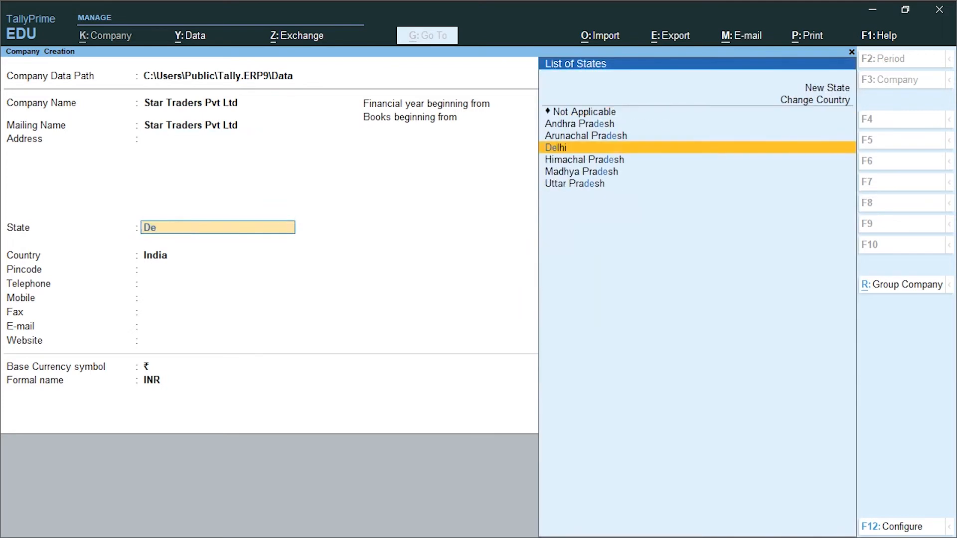
{"action": "key", "text": "Return"}
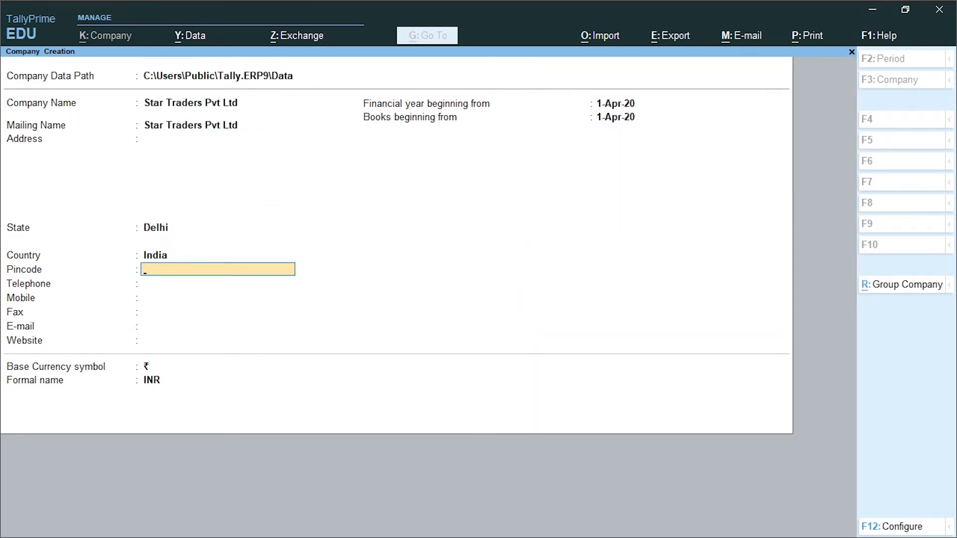
{"action": "key", "text": "Return"}
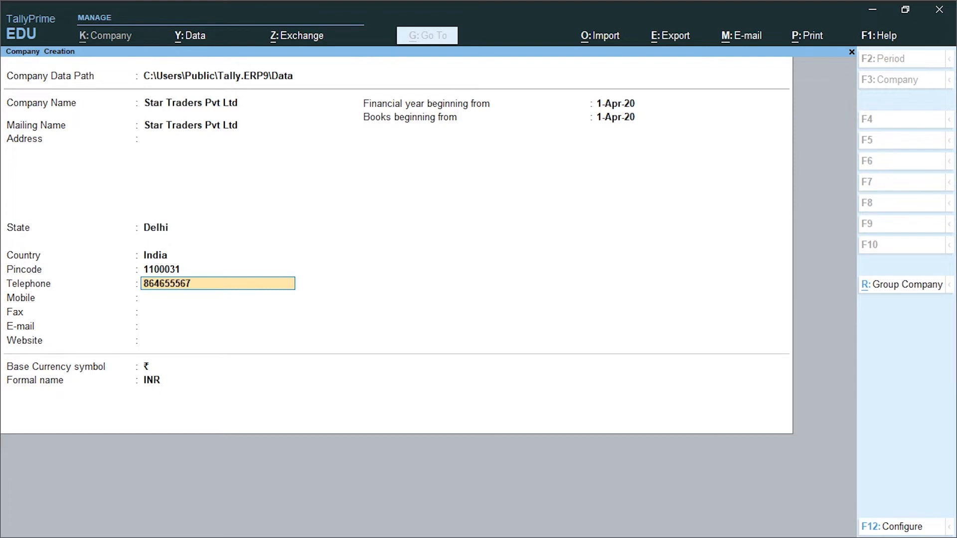
{"action": "key", "text": "Return"}
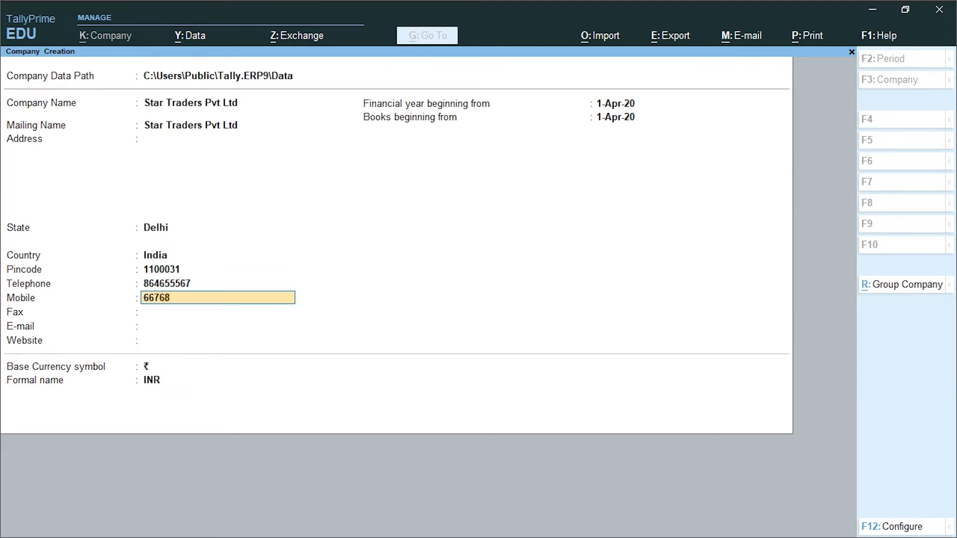
{"action": "key", "text": "Return"}
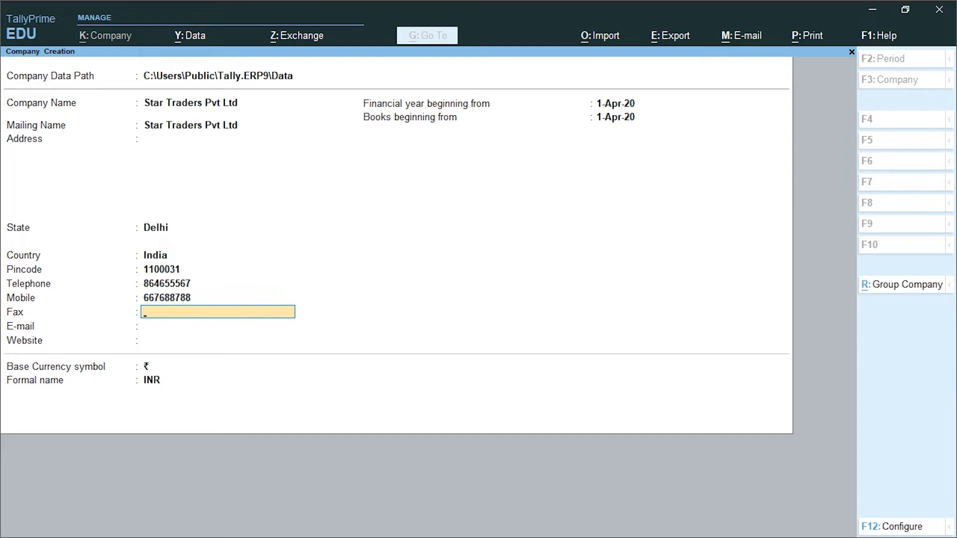
{"action": "key", "text": "Return"}
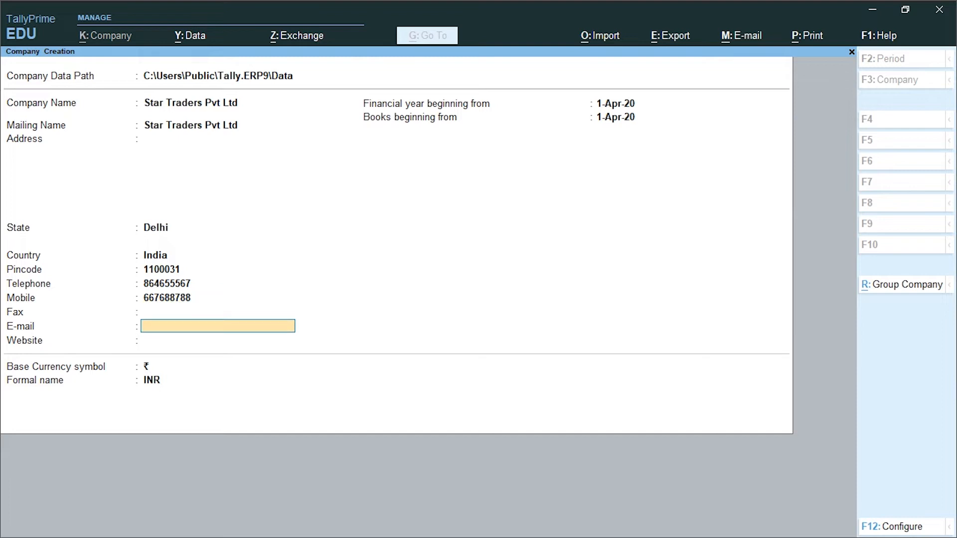
{"action": "key", "text": "Return"}
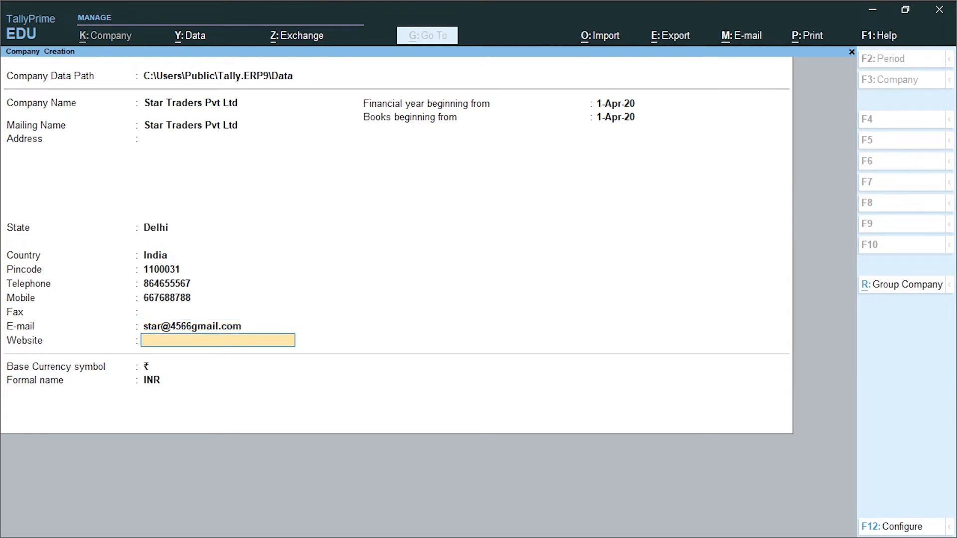
{"action": "key", "text": "Return"}
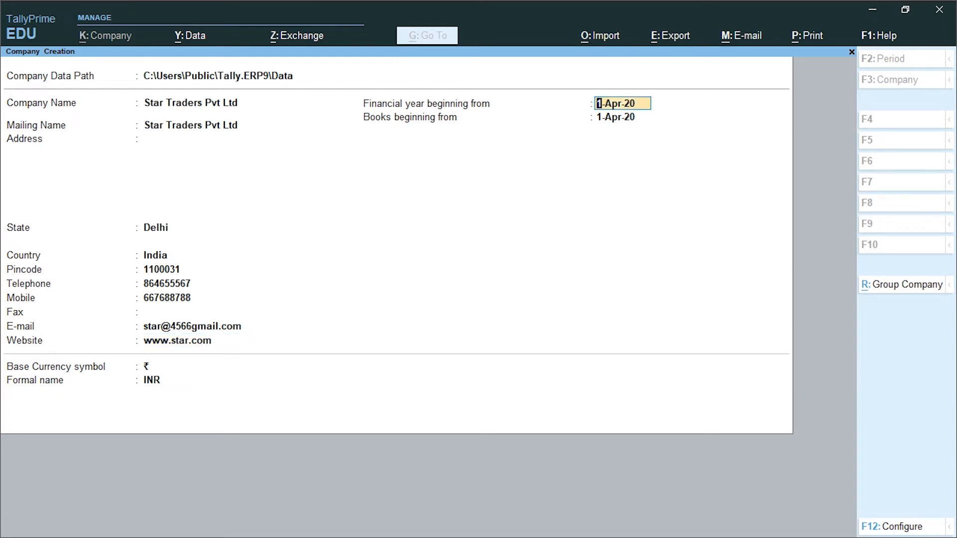
{"action": "key", "text": "Return"}
{"action": "key", "text": "Return"}
{"action": "key", "text": "Return"}
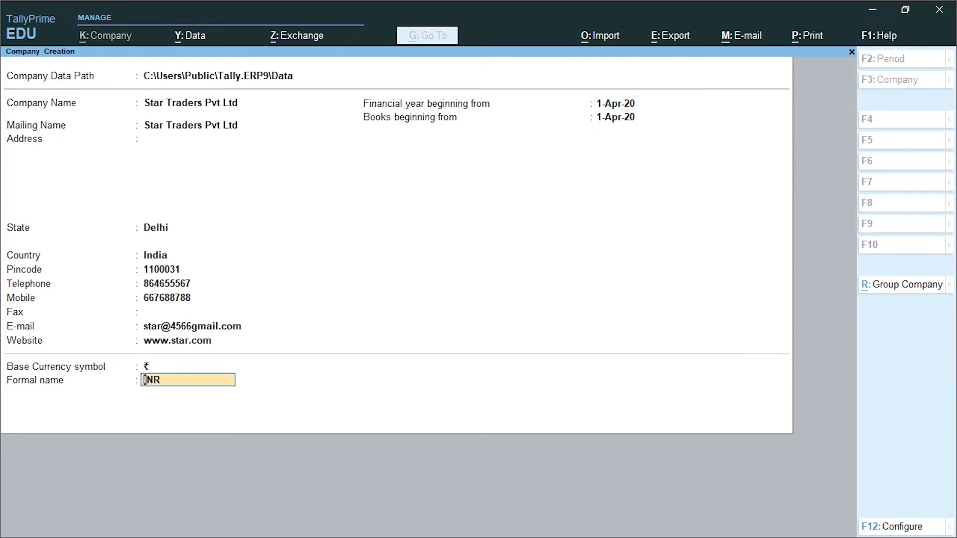
{"action": "key", "text": "Return"}
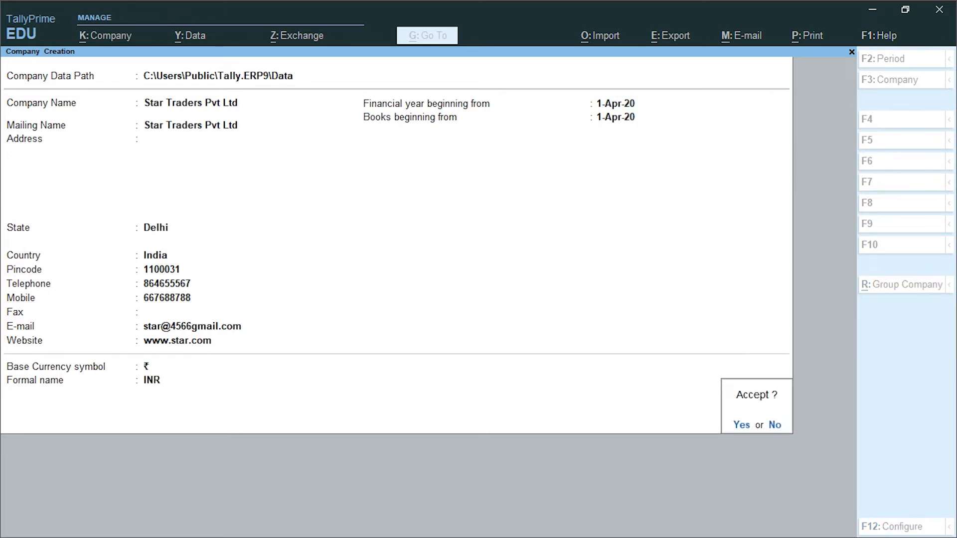
Step: Create the company, then enable GST in Company Features as a Regular dealer
{"action": "key", "text": "Return"}
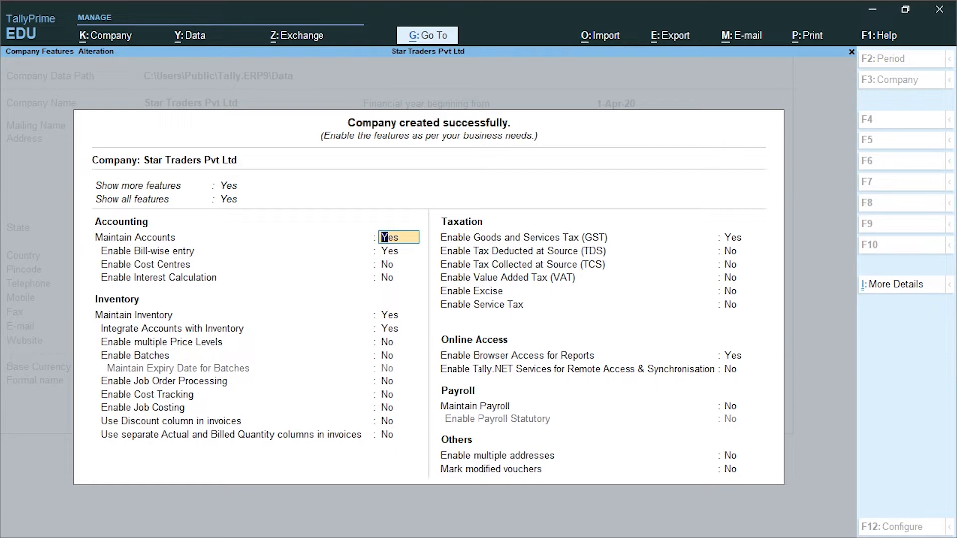
{"action": "key", "text": "Return"}
{"action": "key", "text": "Return"}
{"action": "key", "text": "Return"}
{"action": "key", "text": "Return"}
{"action": "key", "text": "Return"}
{"action": "key", "text": "Return"}
{"action": "key", "text": "Return"}
{"action": "key", "text": "Return"}
{"action": "key", "text": "Return"}
{"action": "key", "text": "Return"}
{"action": "key", "text": "Return"}
{"action": "key", "text": "Return"}
{"action": "key", "text": "Return"}
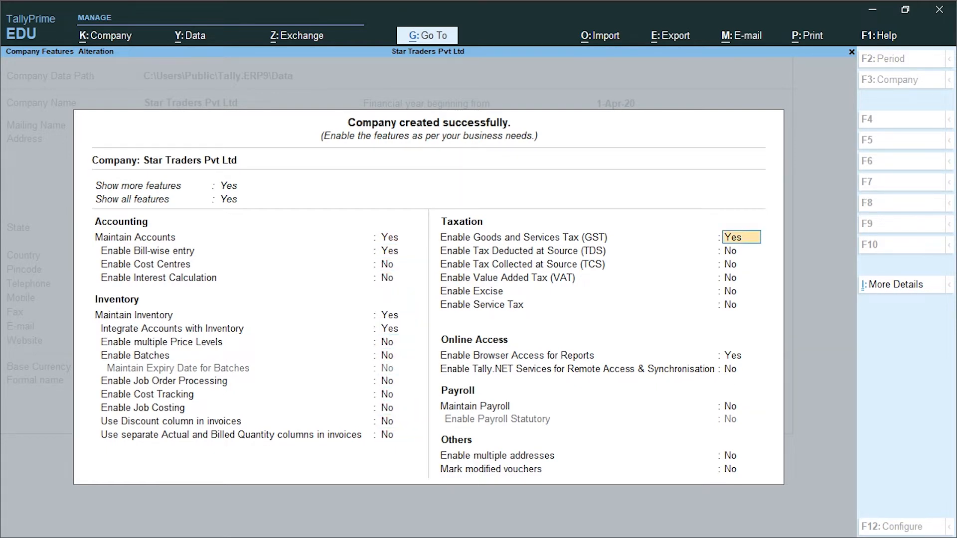
{"action": "key", "text": "Return"}
{"action": "key", "text": "Return"}
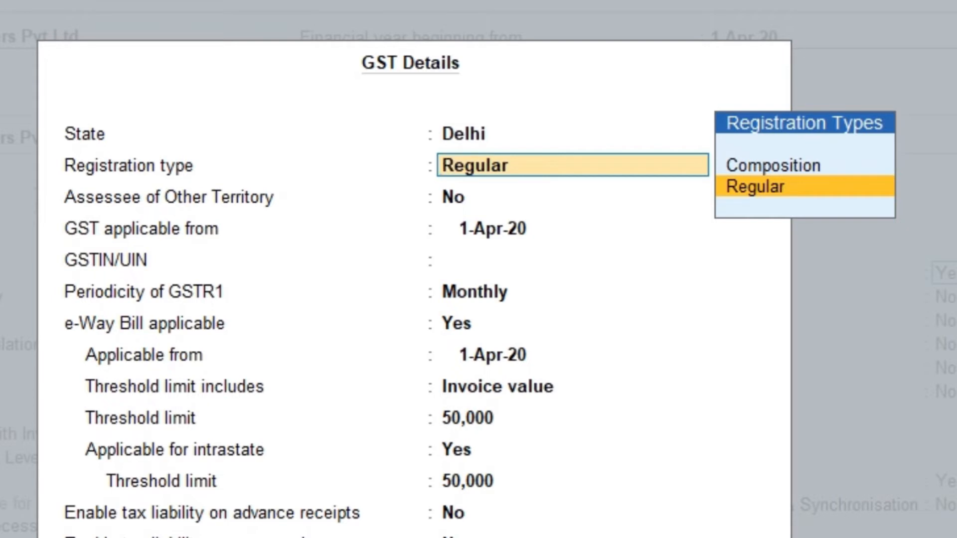
Step: Choose Regular registration from 1-Apr-20, enter the GSTIN, keep Monthly GSTR1 and set e-Way Bill to No
{"action": "key", "text": "Return"}
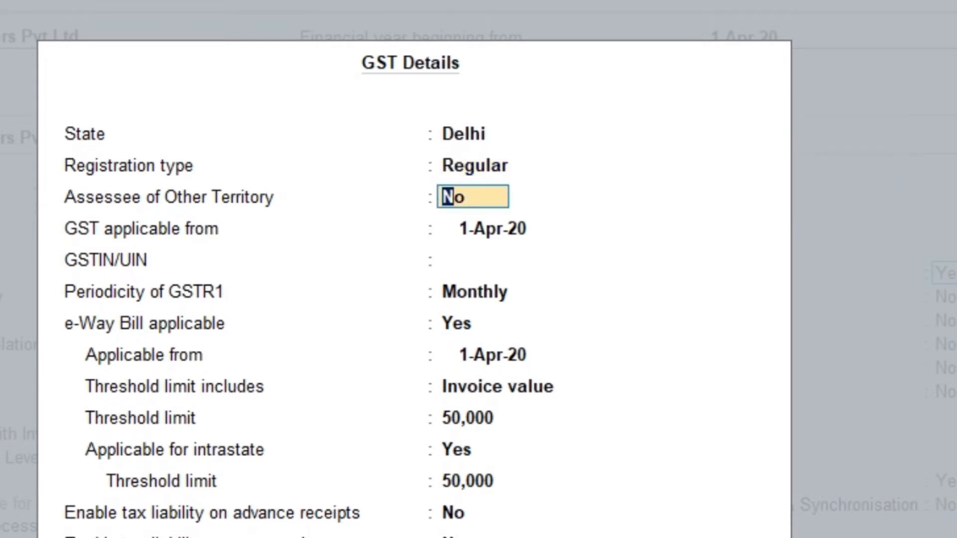
{"action": "key", "text": "Return"}
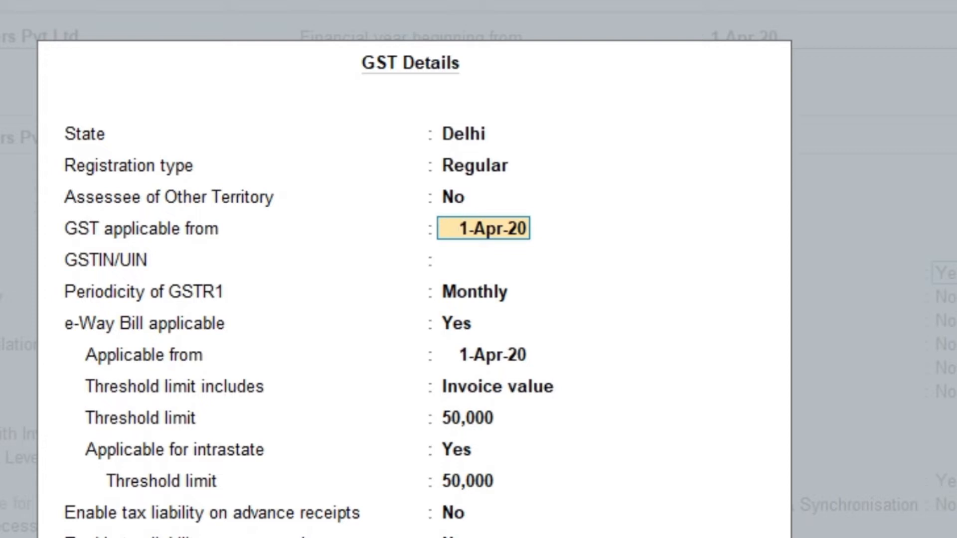
{"action": "key", "text": "Return"}
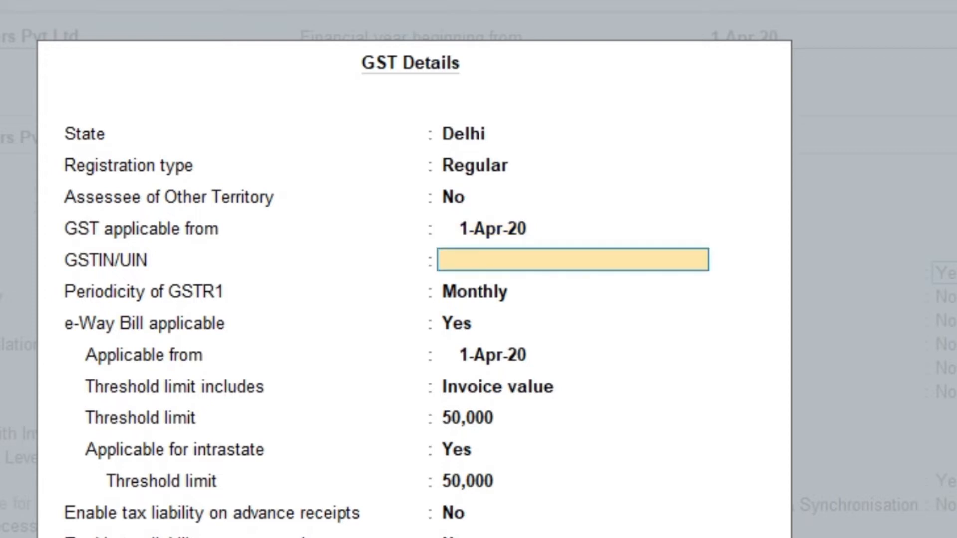
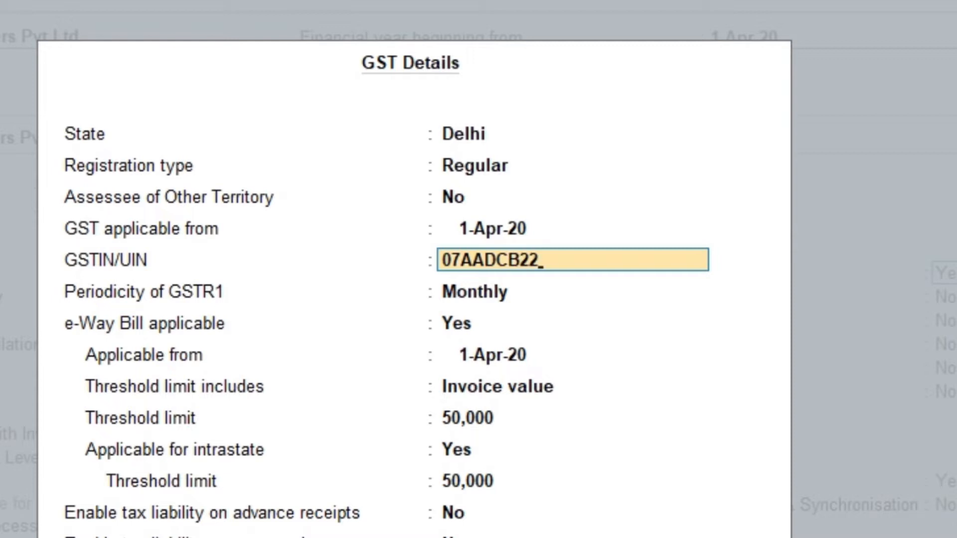
{"action": "key", "text": "Return"}
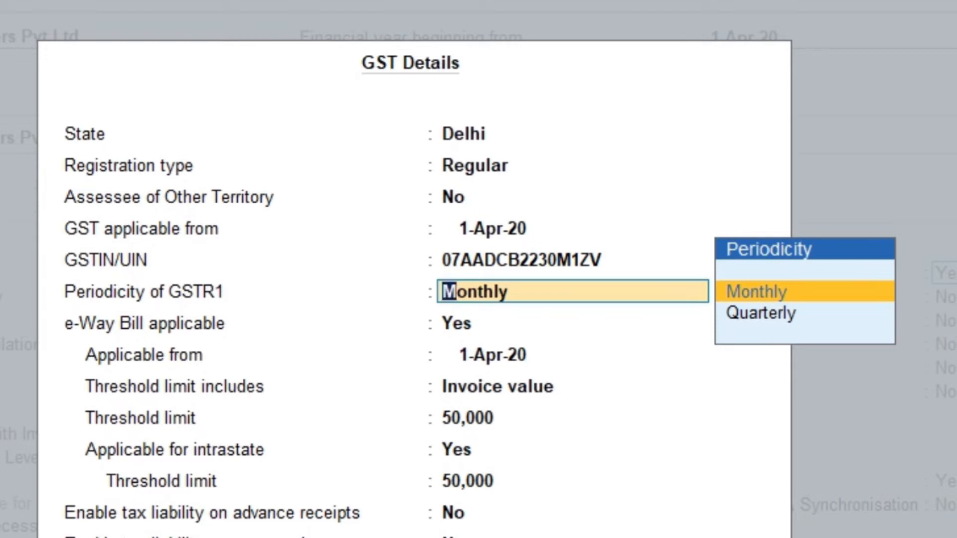
{"action": "key", "text": "Return"}
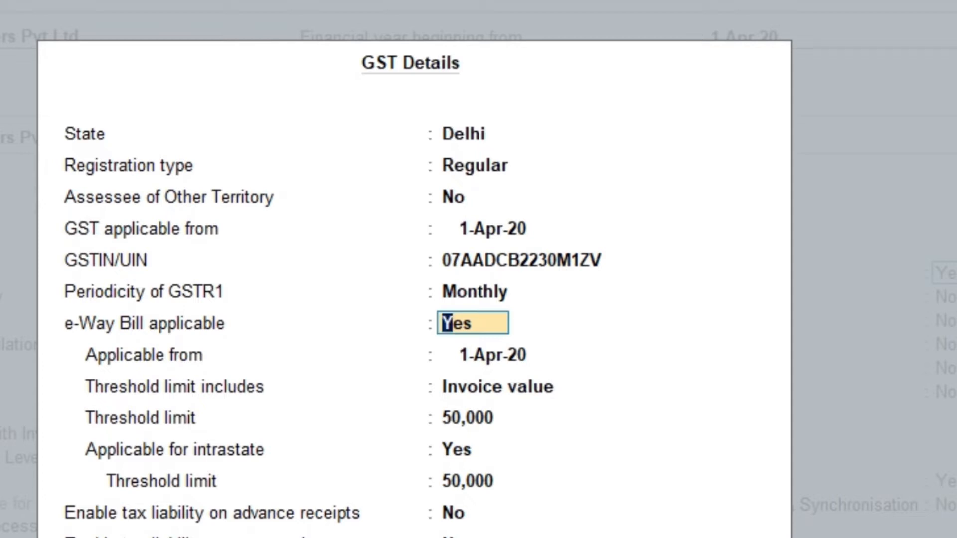
{"action": "type", "text": "n"}
{"action": "type", "text": "o"}
{"action": "key", "text": "Return"}
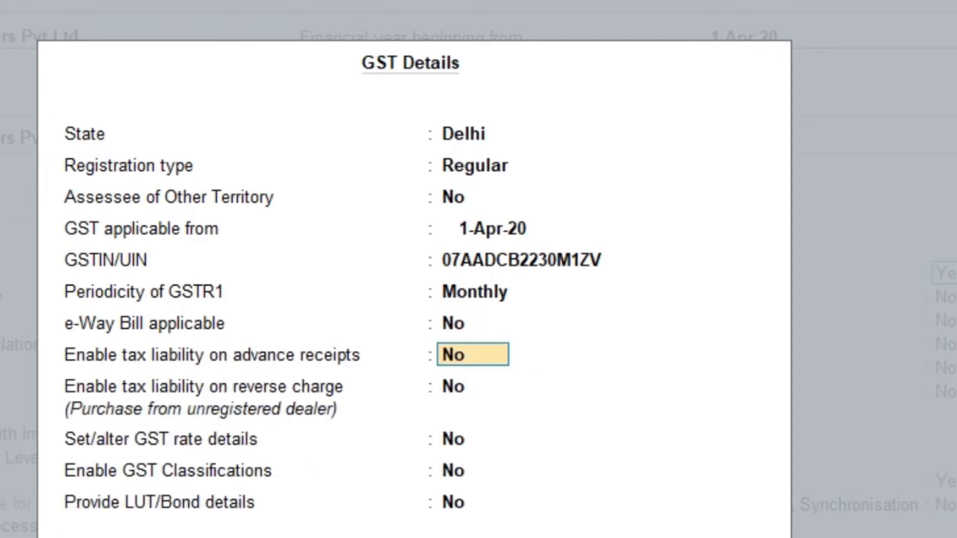
{"action": "key", "text": "Return"}
{"action": "key", "text": "Return"}
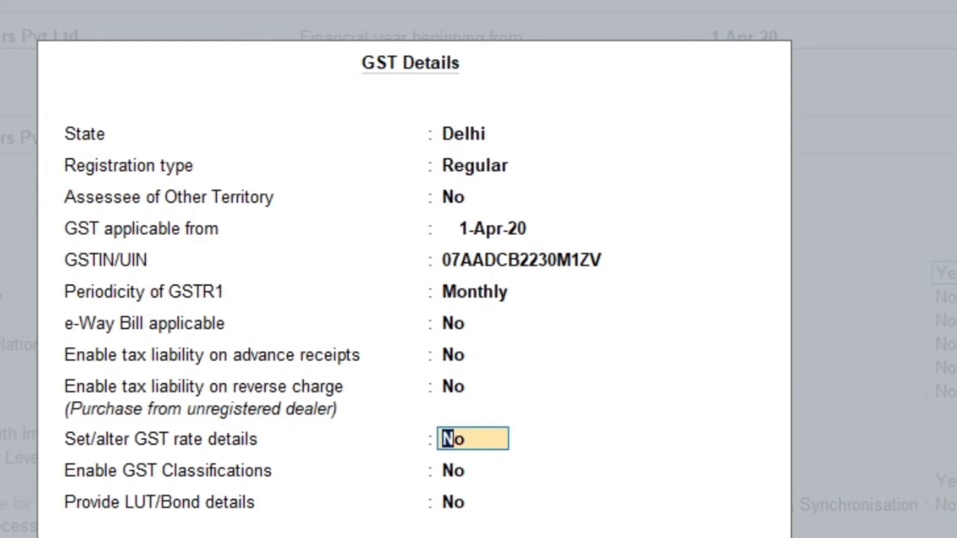
Step: Set 'Set/alter GST rate details' to Yes and review the F12 configuration options
{"action": "type", "text": "y"}
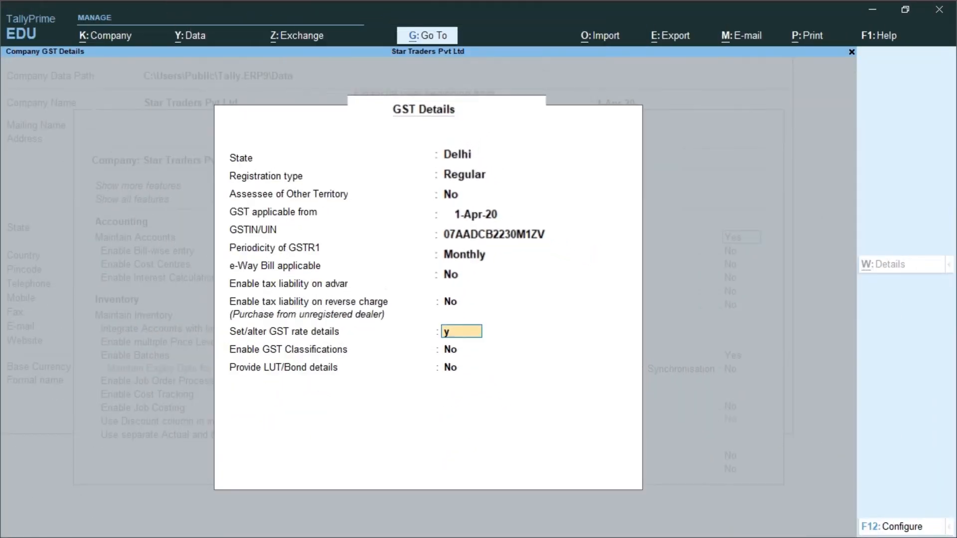
{"action": "key", "text": "Return"}
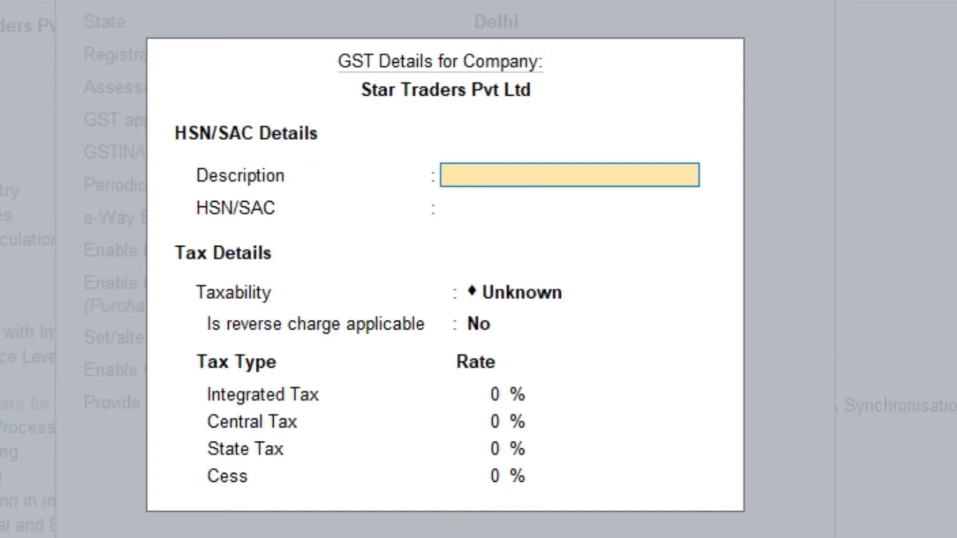
{"action": "key", "text": "F12"}
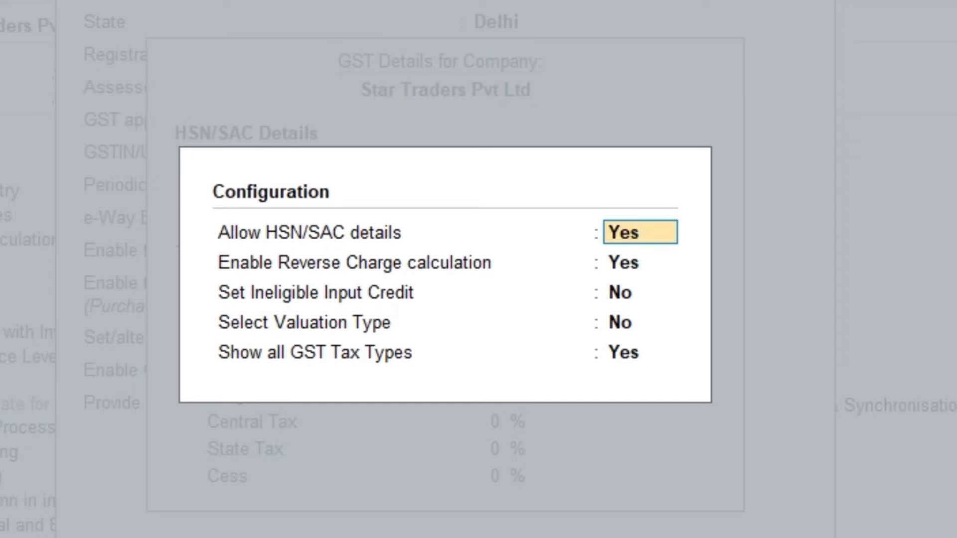
{"action": "key", "text": "Escape"}
{"action": "key", "text": "Escape"}
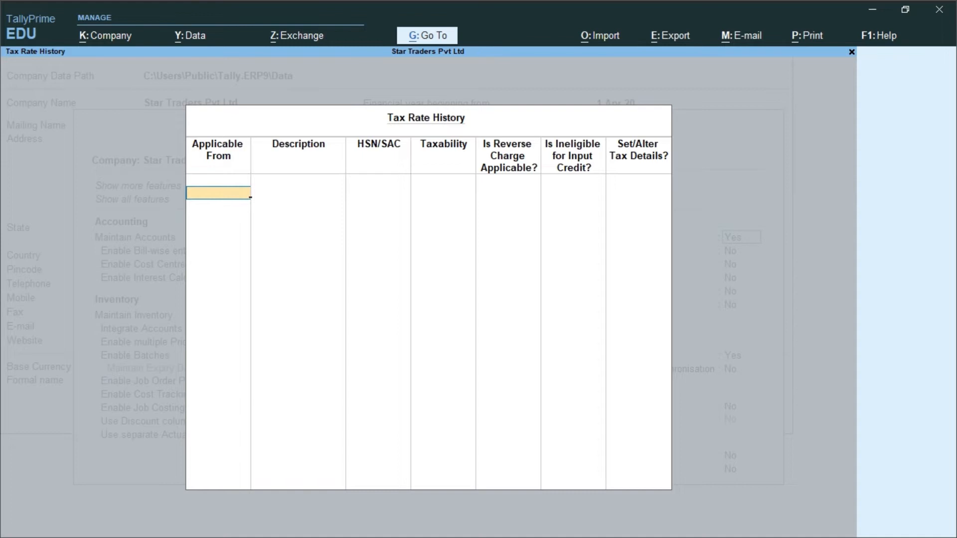
Step: Enter Washing Machine, HSN/SAC 8450, Taxable, 18% integrated tax with 9% central and state
{"action": "key", "text": "Return"}
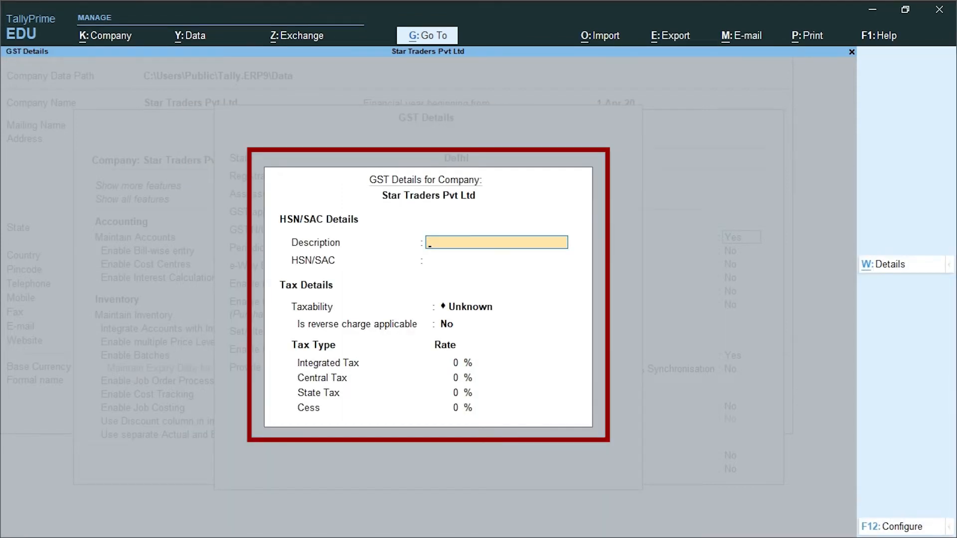
{"action": "type", "text": "Washi"}
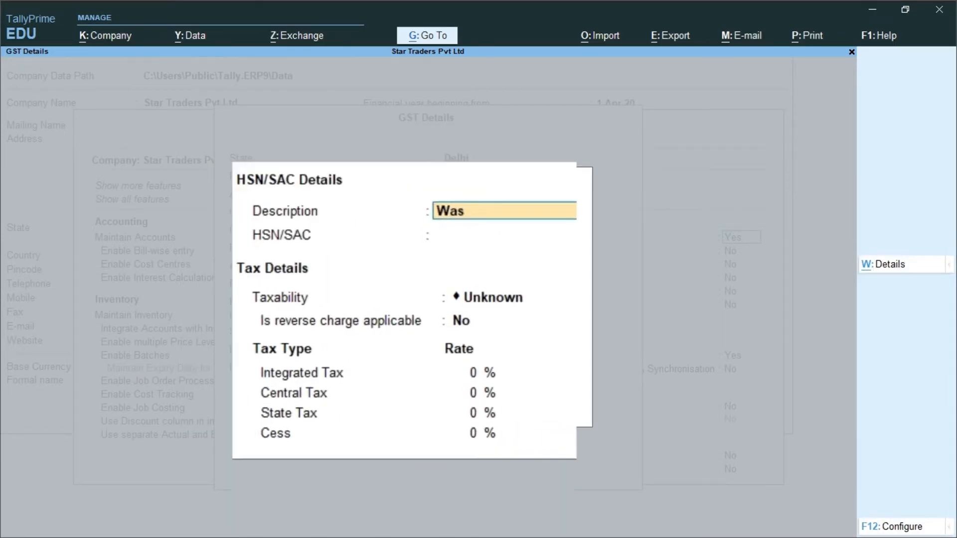
{"action": "type", "text": "ng"}
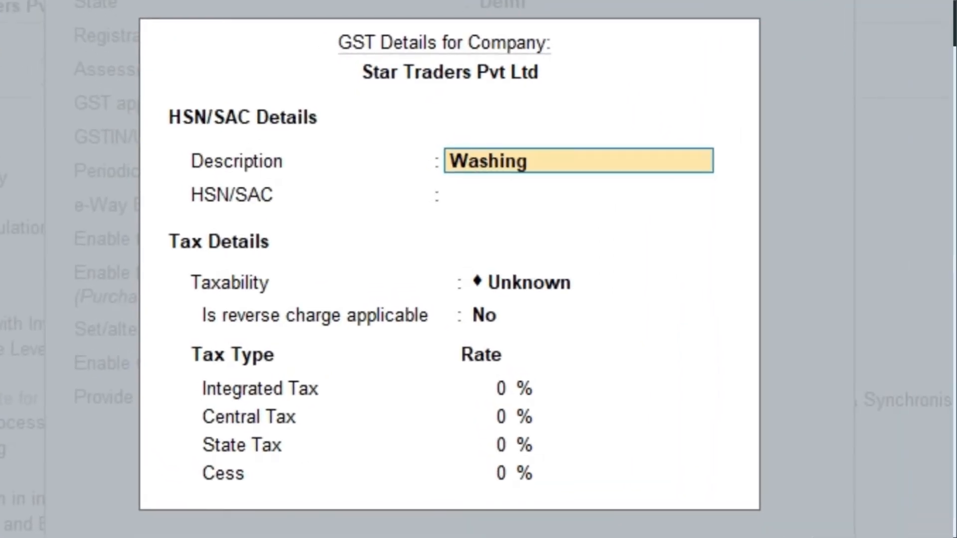
{"action": "type", "text": " Machy"}
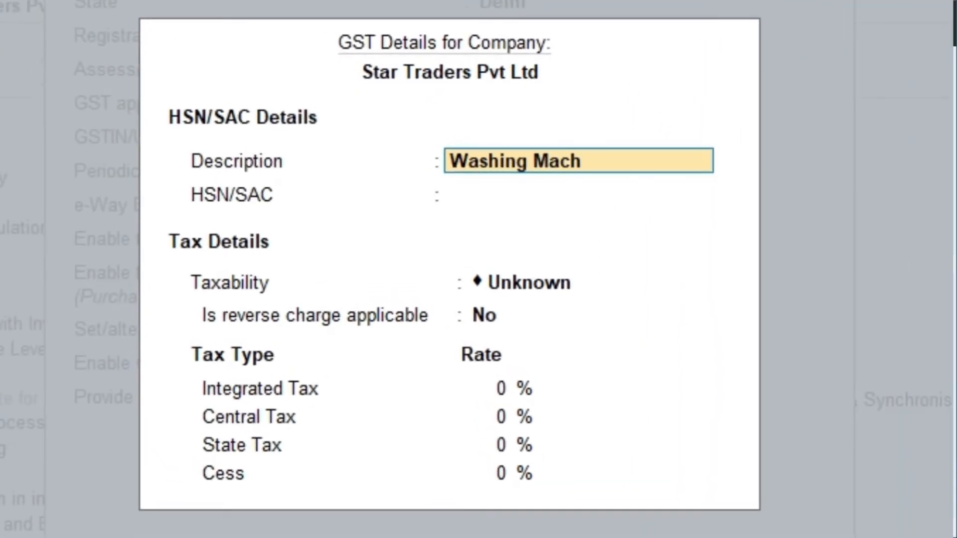
{"action": "type", "text": "ine"}
{"action": "key", "text": "Return"}
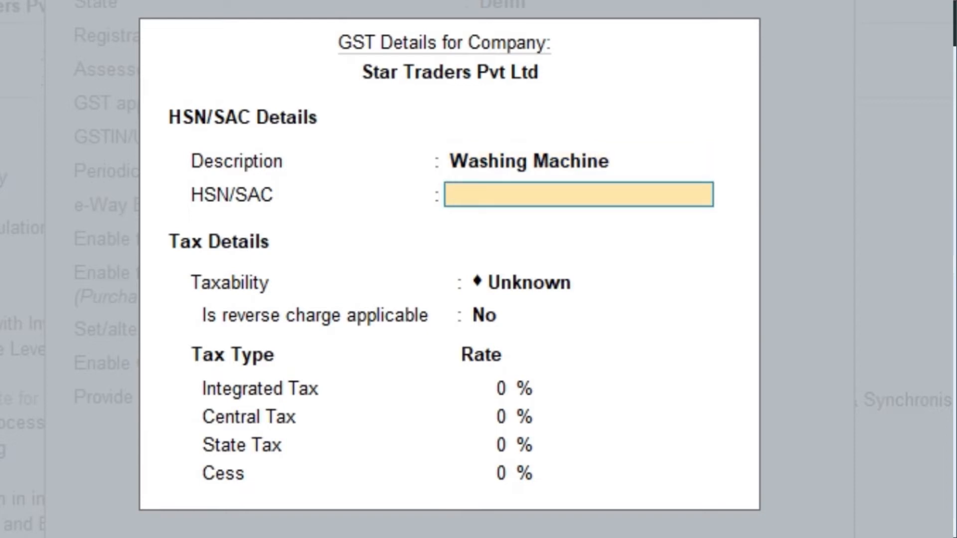
{"action": "type", "text": "8450"}
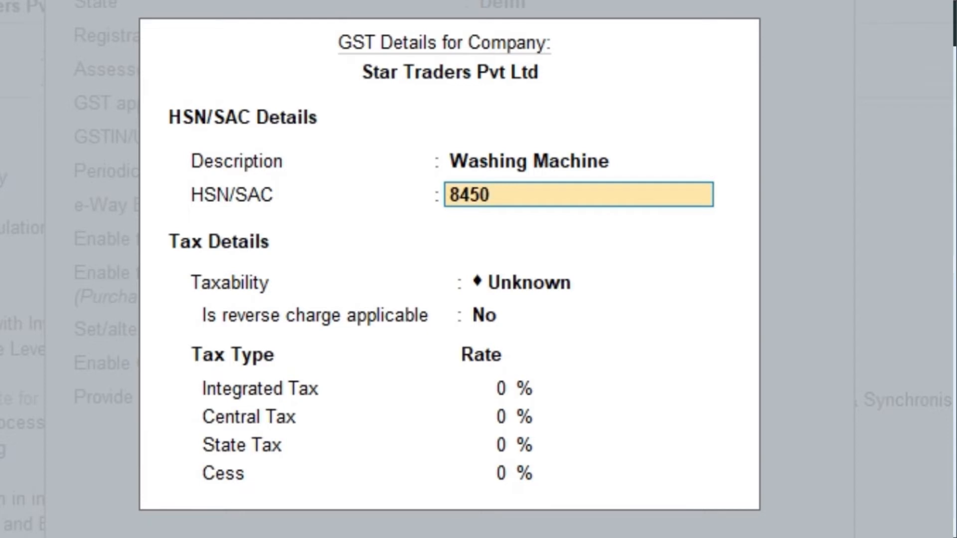
{"action": "key", "text": "Return"}
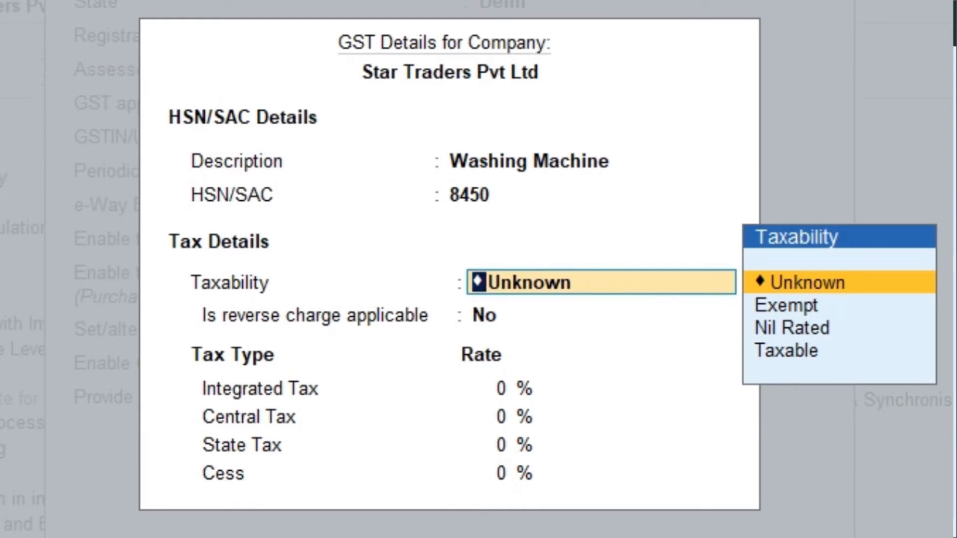
{"action": "key", "text": "Down"}
{"action": "key", "text": "Down"}
{"action": "key", "text": "Down"}
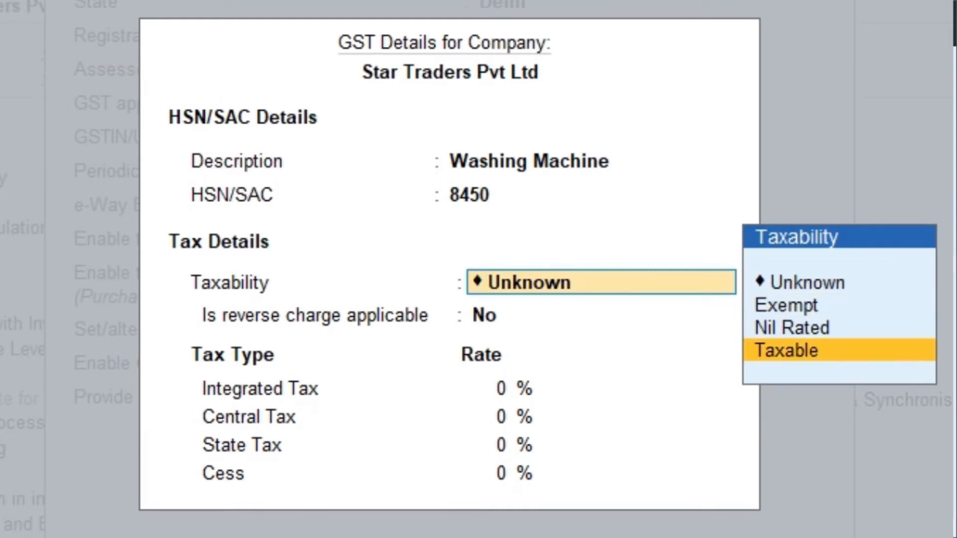
{"action": "key", "text": "Return"}
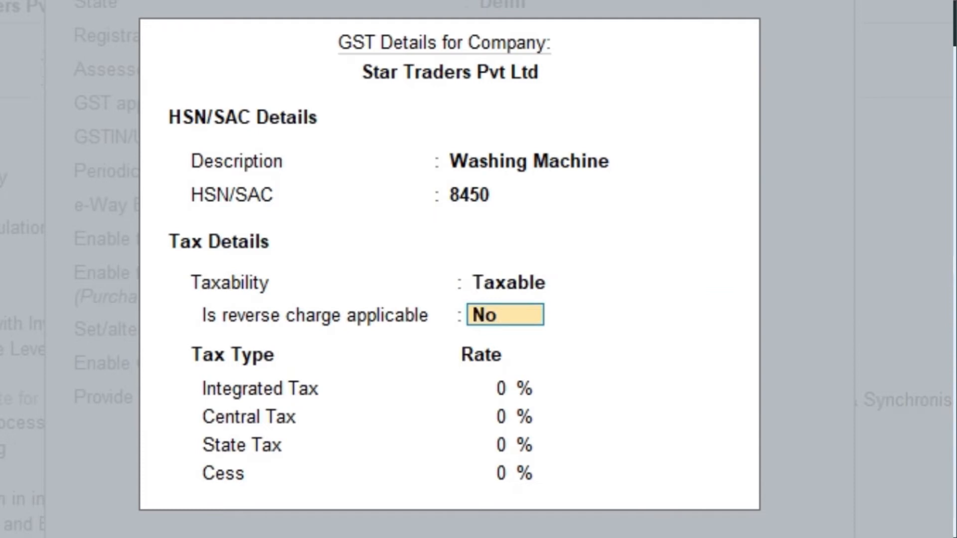
{"action": "key", "text": "Return"}
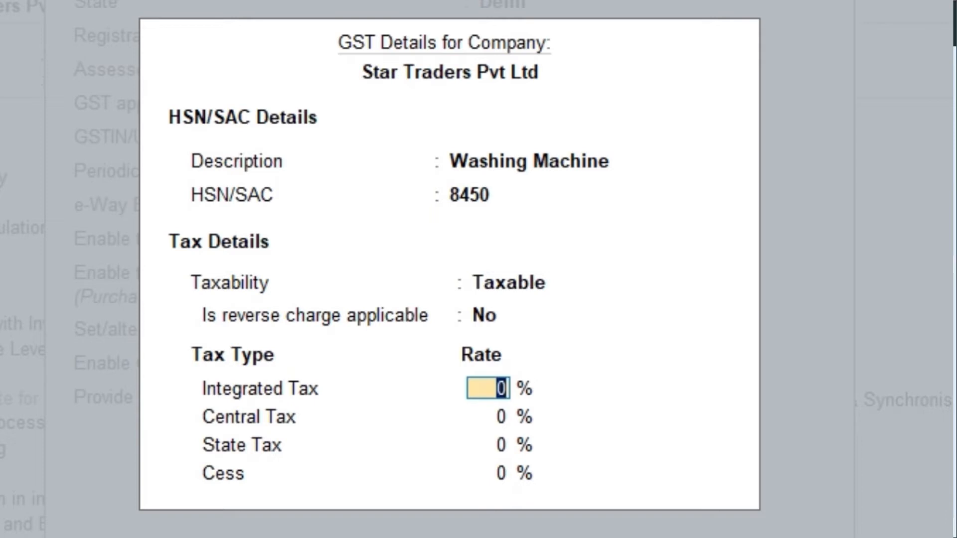
{"action": "type", "text": "18"}
{"action": "key", "text": "Return"}
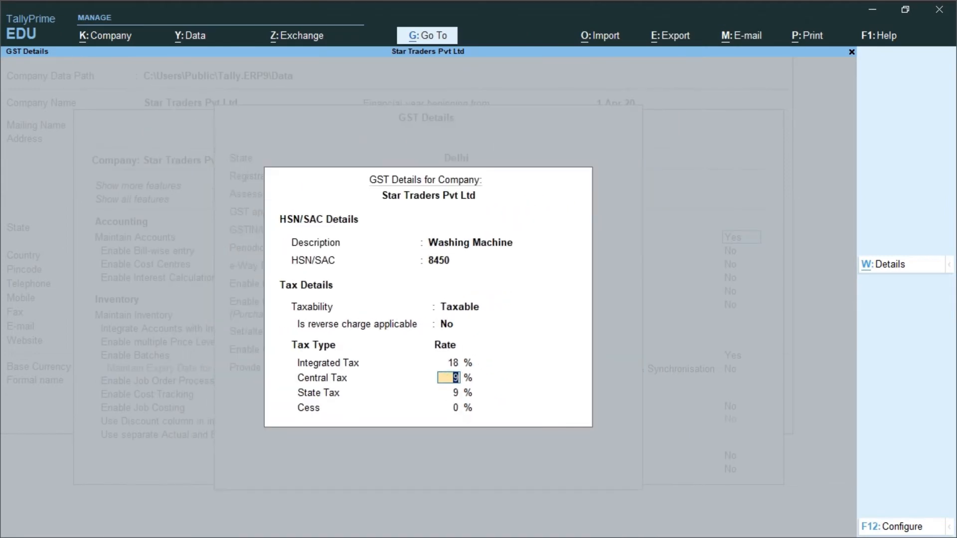
{"action": "key", "text": "Return"}
{"action": "key", "text": "Return"}
{"action": "key", "text": "Return"}
{"action": "key", "text": "Return"}
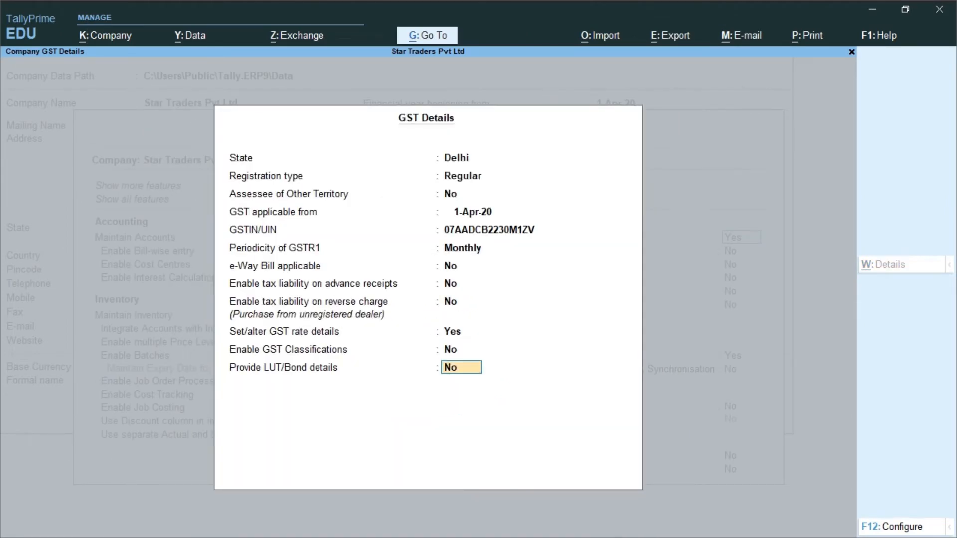
Step: Keep LUT/Bond at No and accept the company GST details
{"action": "key", "text": "Return"}
{"action": "key", "text": "Return"}
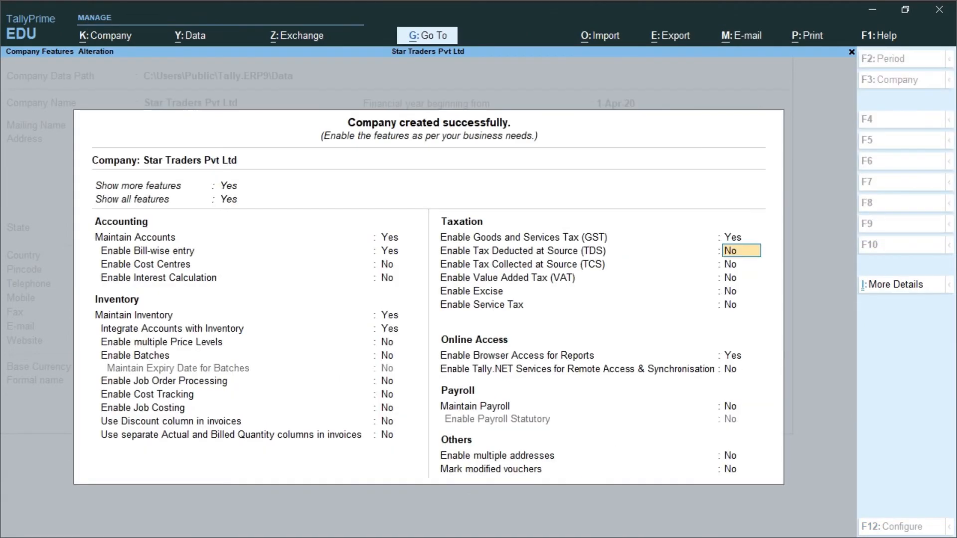
{"action": "key", "text": "Return"}
{"action": "key", "text": "Return"}
{"action": "key", "text": "Return"}
{"action": "key", "text": "Return"}
{"action": "key", "text": "Return"}
{"action": "key", "text": "Return"}
{"action": "key", "text": "Return"}
{"action": "key", "text": "Return"}
{"action": "key", "text": "Return"}
{"action": "key", "text": "Return"}
{"action": "key", "text": "Return"}
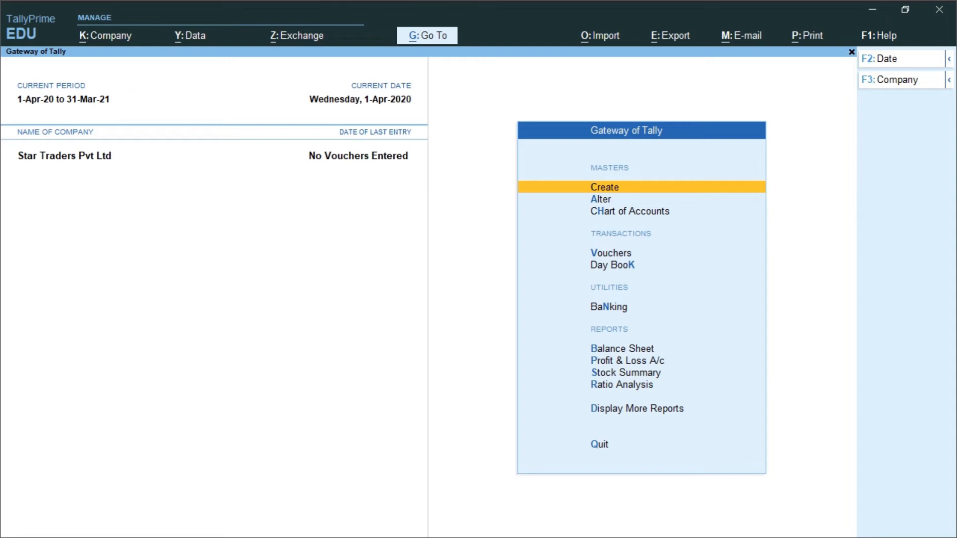
Step: Create a ledger named Purchase A/c under Purchase Accounts
{"action": "key", "text": "Return"}
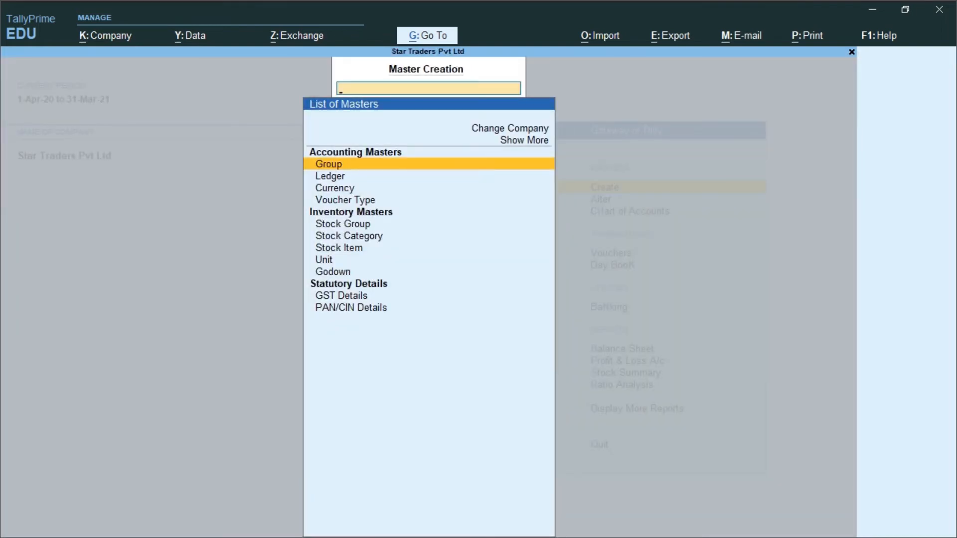
{"action": "key", "text": "Down"}
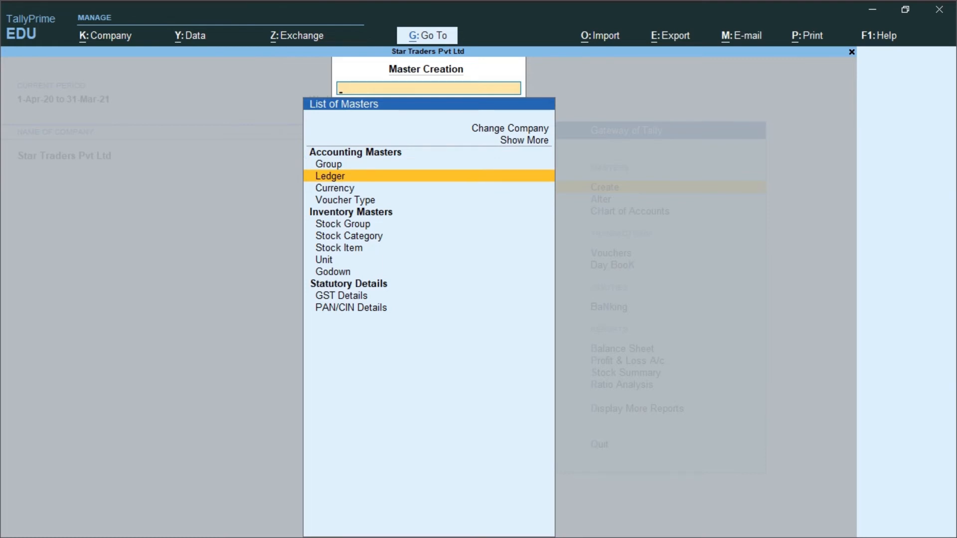
{"action": "key", "text": "Return"}
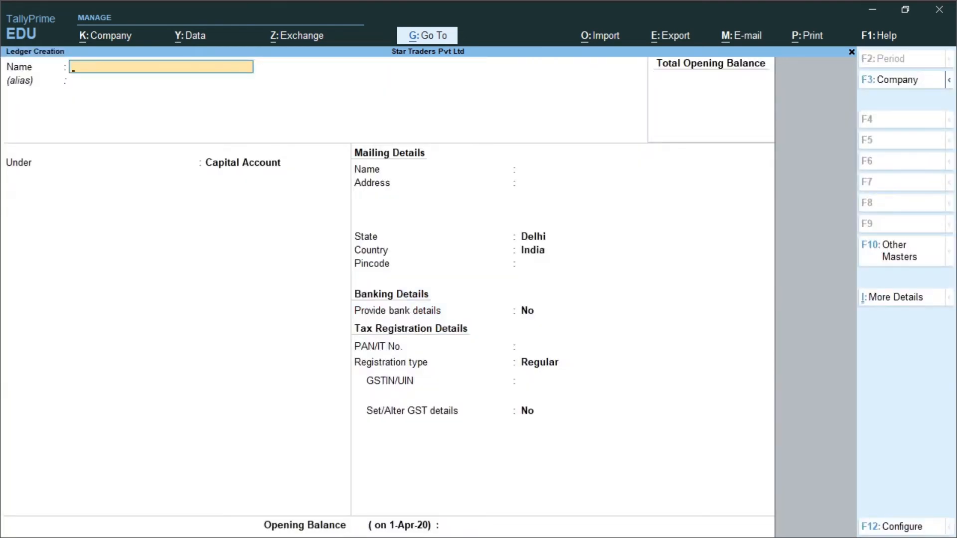
{"action": "type", "text": "Purchase a/c"}
{"action": "key", "text": "Return"}
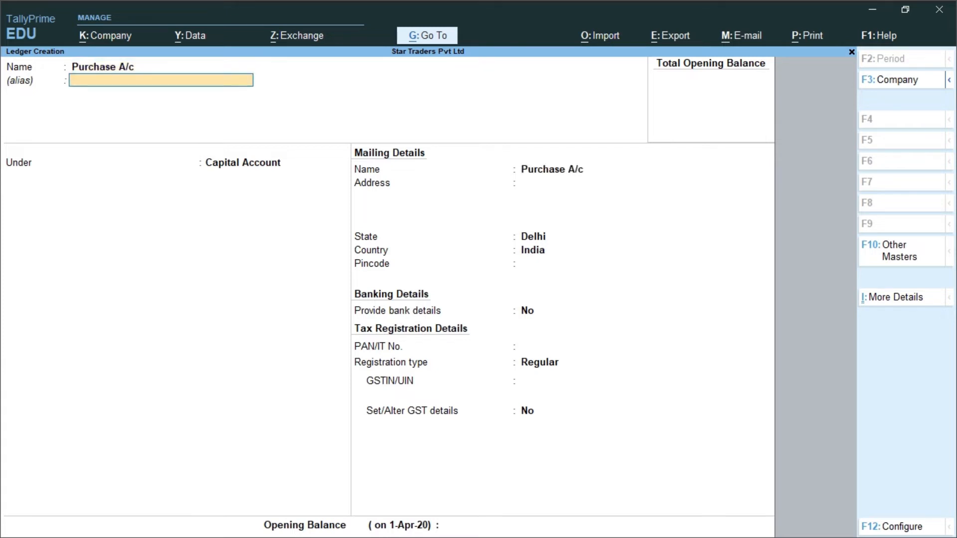
{"action": "key", "text": "Return"}
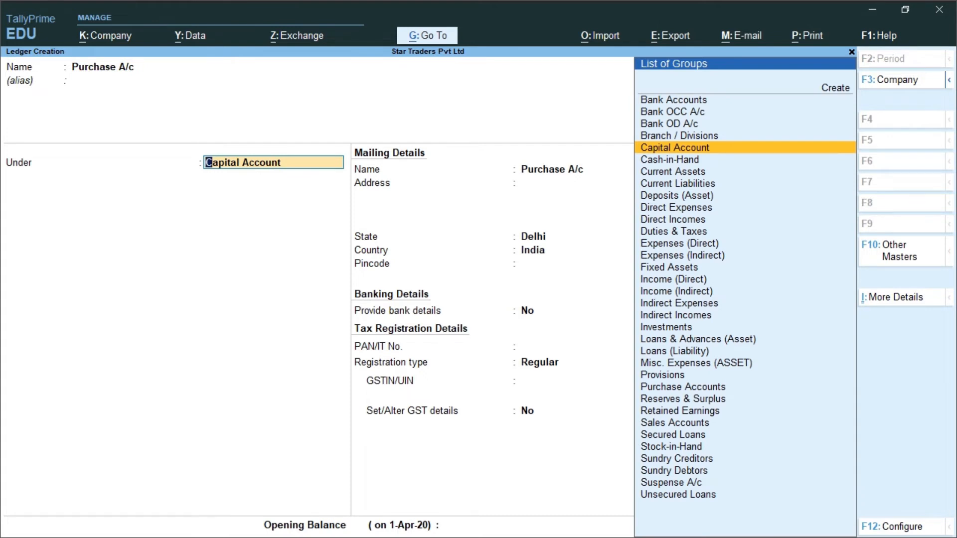
{"action": "type", "text": "Pur"}
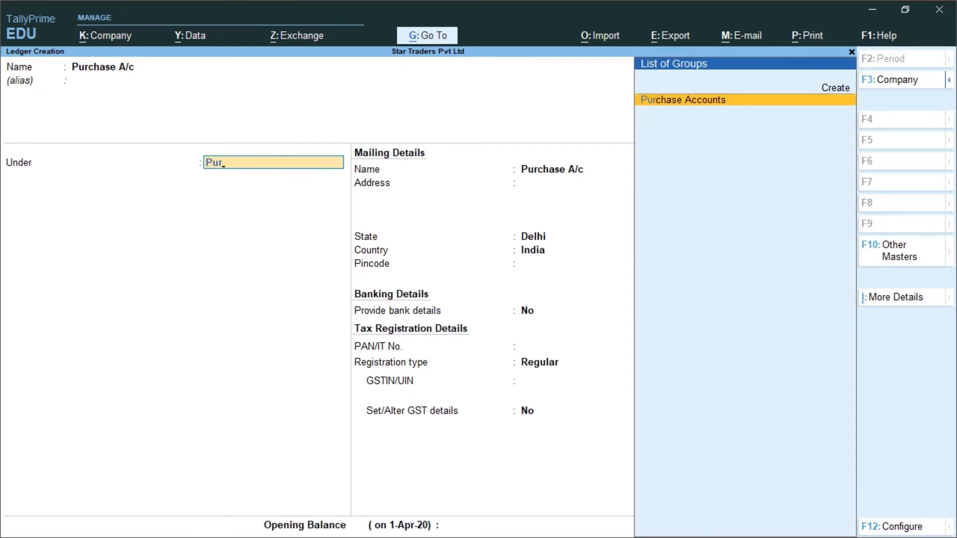
{"action": "key", "text": "Return"}
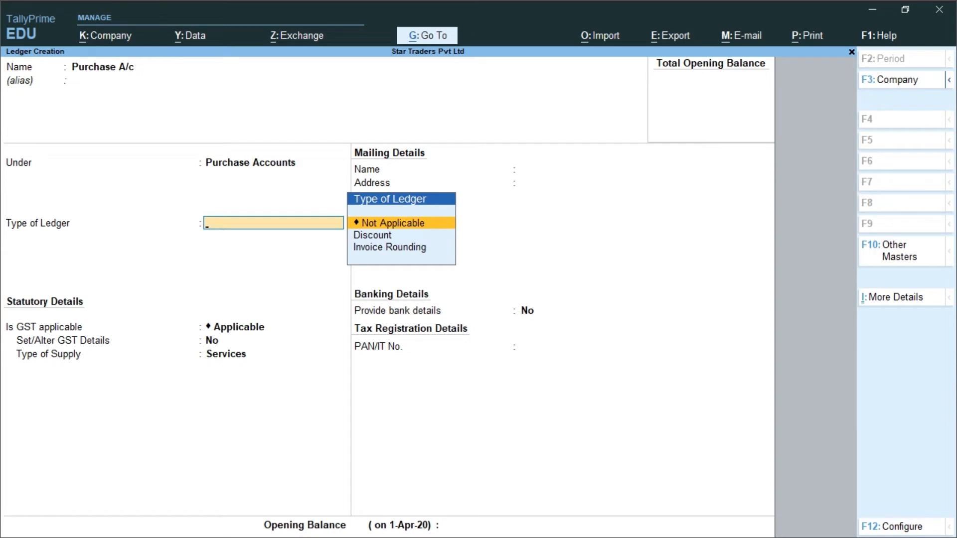
Step: Keep GST Applicable, set type of supply to Goods, and save the Purchase A/c ledger
{"action": "key", "text": "Return"}
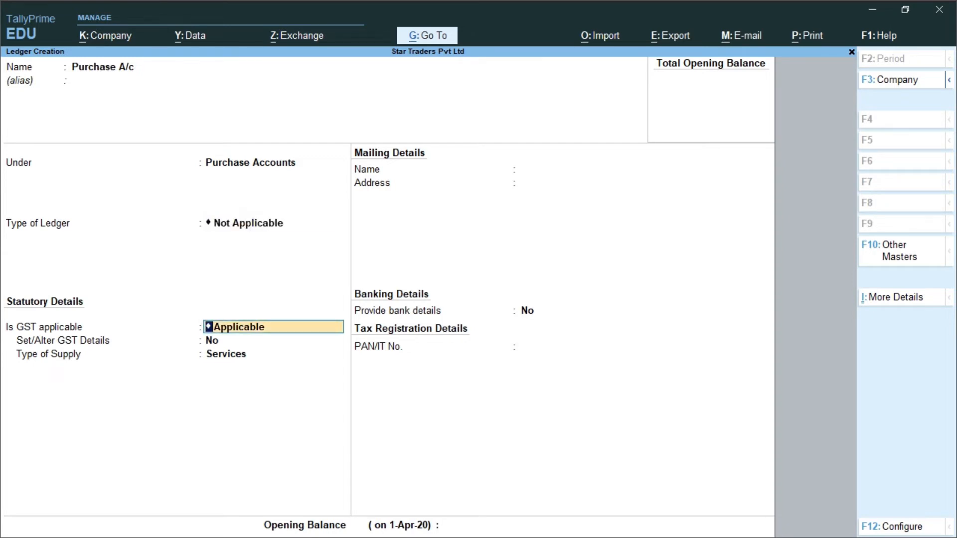
{"action": "key", "text": "Return"}
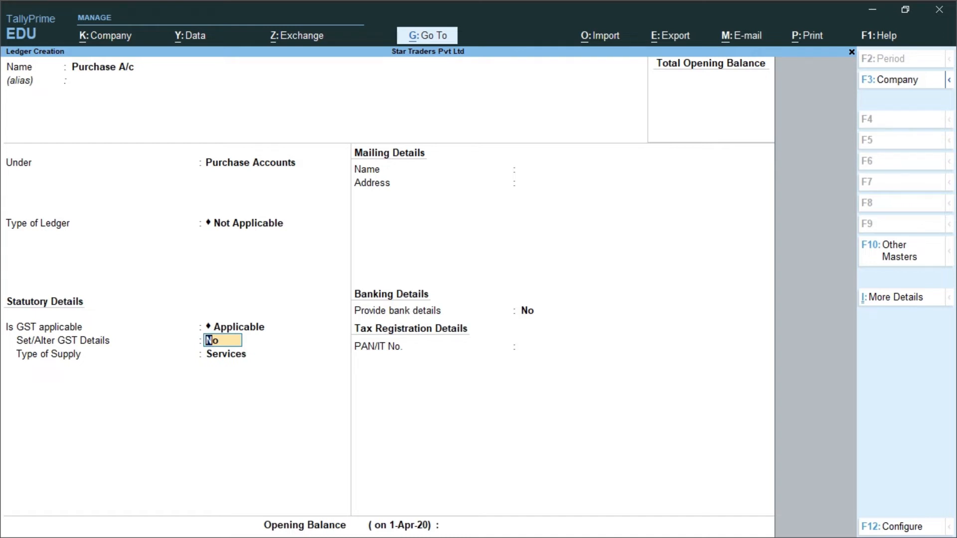
{"action": "key", "text": "Return"}
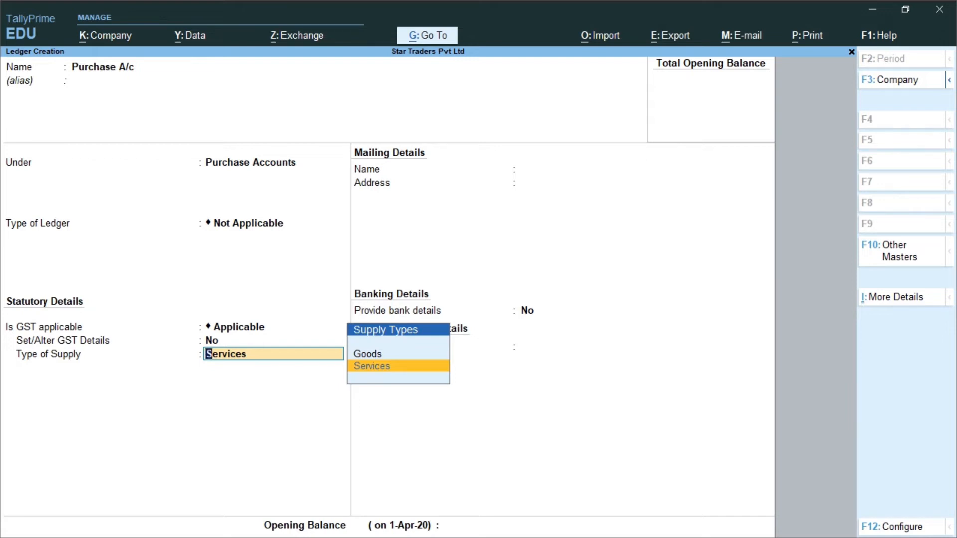
{"action": "key", "text": "Up"}
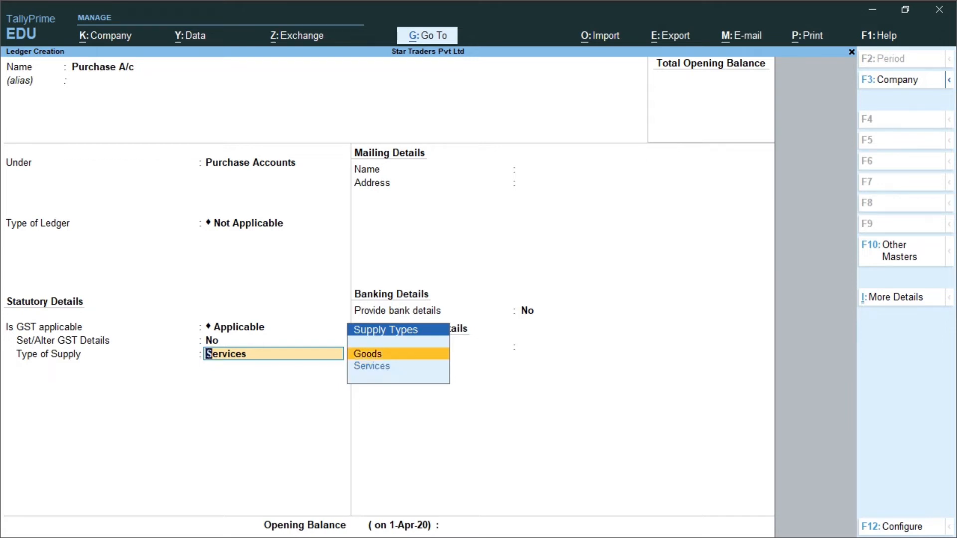
{"action": "key", "text": "Return"}
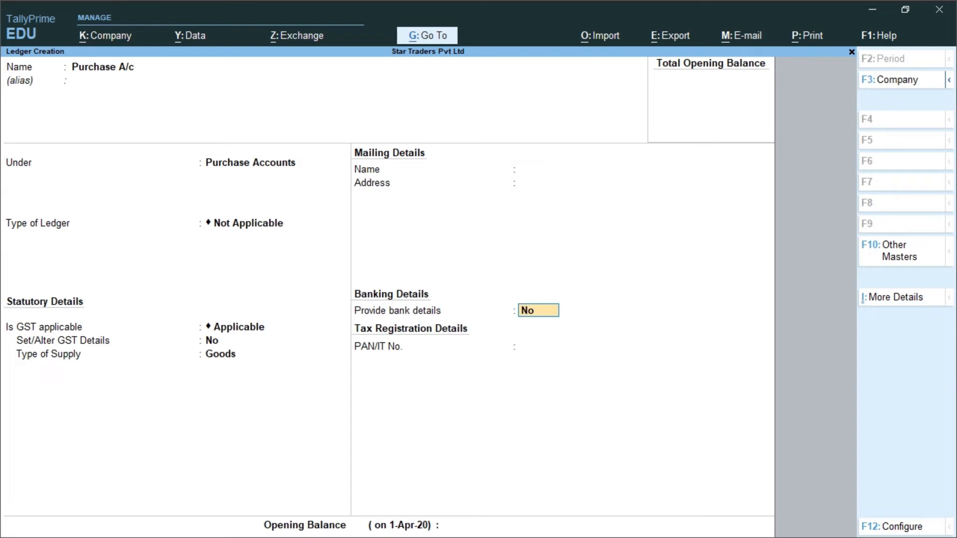
{"action": "key", "text": "Return"}
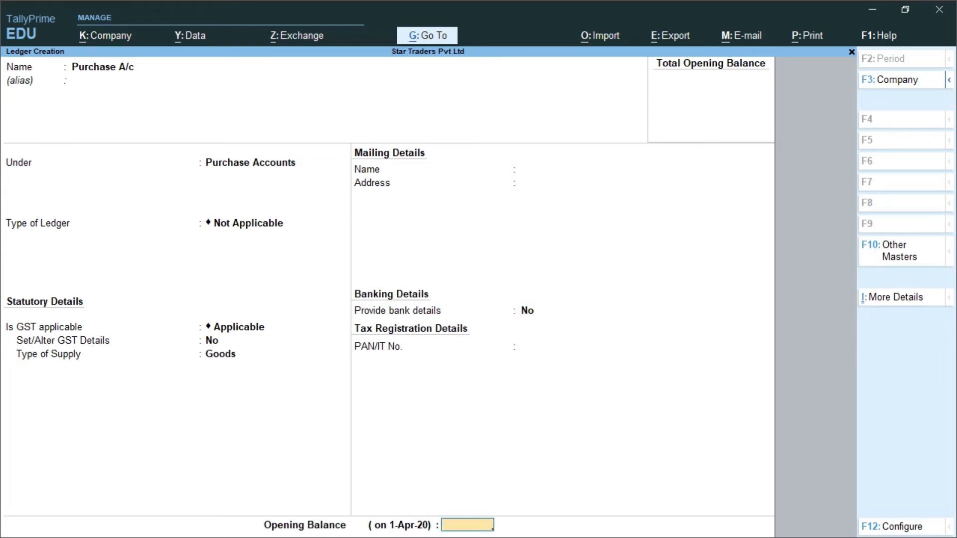
{"action": "key", "text": "Return"}
{"action": "key", "text": "Return"}
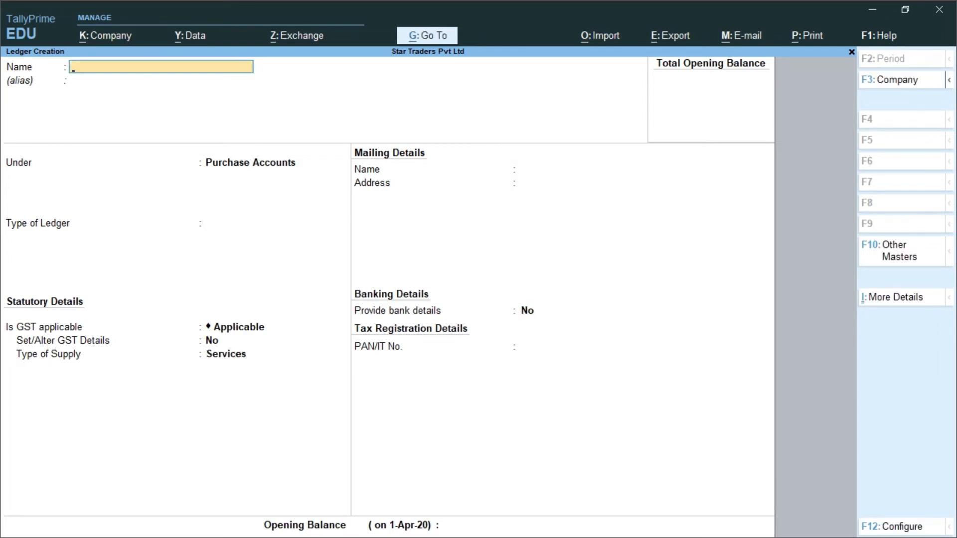
Step: Create the Kanika Traders ledger under Sundry Creditors with state Delhi and enter its PAN
{"action": "type", "text": "Kanika Traders"}
{"action": "key", "text": "Return"}
{"action": "key", "text": "Return"}
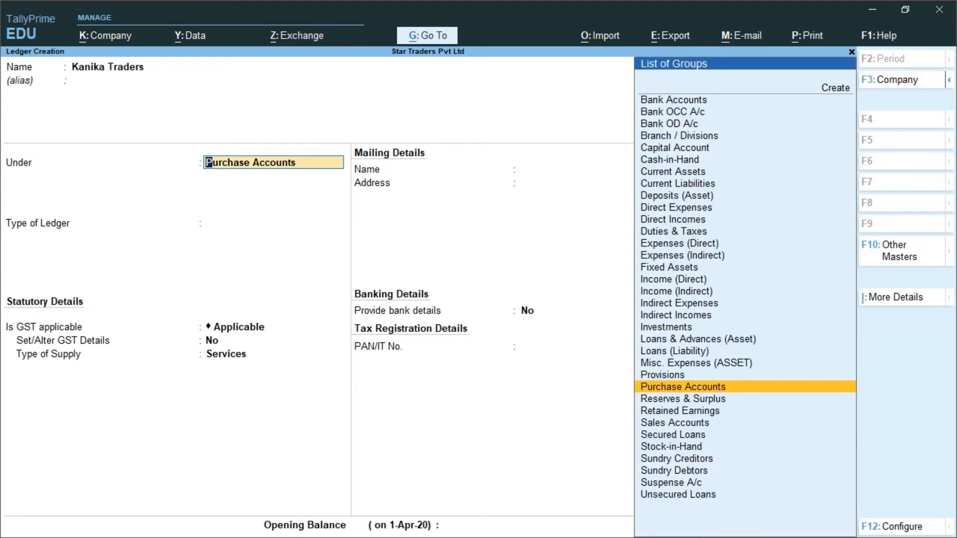
{"action": "type", "text": "Cr"}
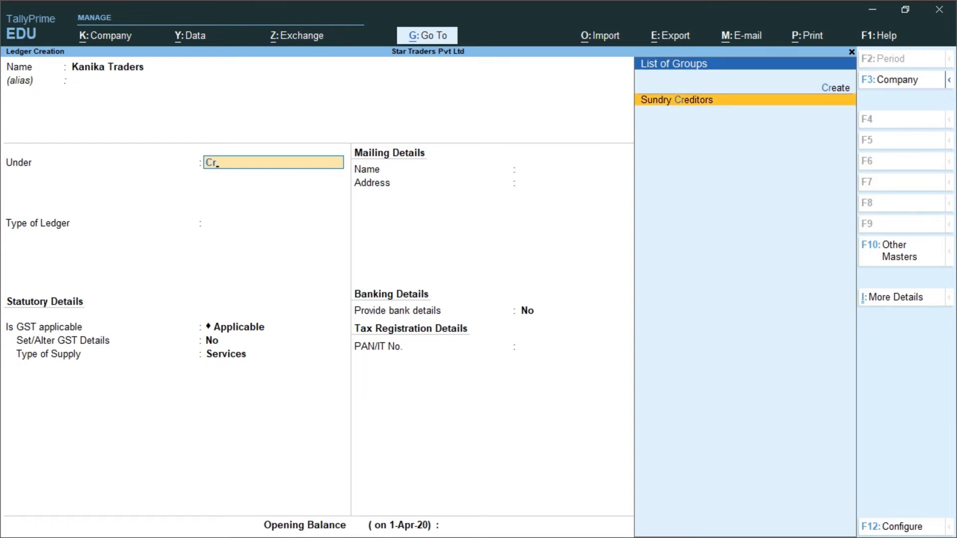
{"action": "key", "text": "Return"}
{"action": "key", "text": "Return"}
{"action": "key", "text": "Return"}
{"action": "key", "text": "Return"}
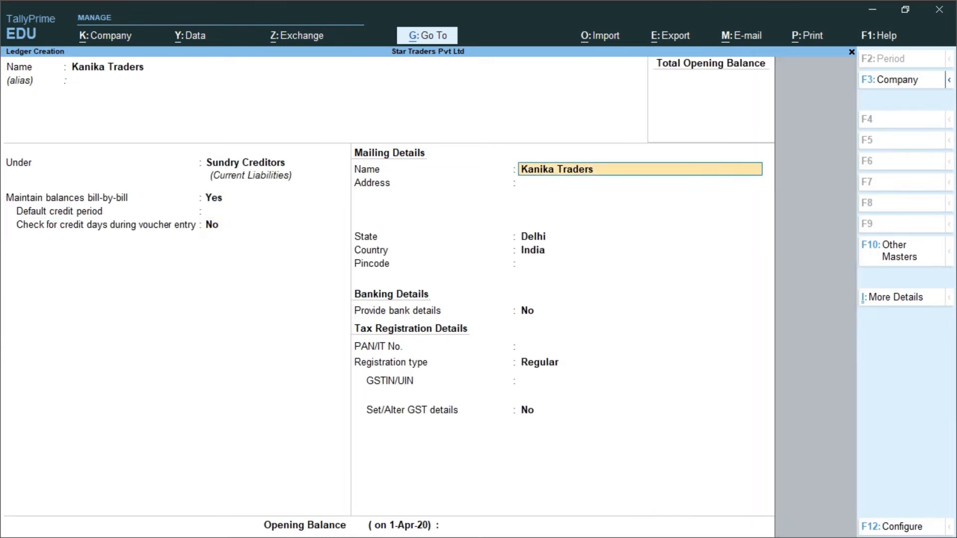
{"action": "key", "text": "Return"}
{"action": "key", "text": "Return"}
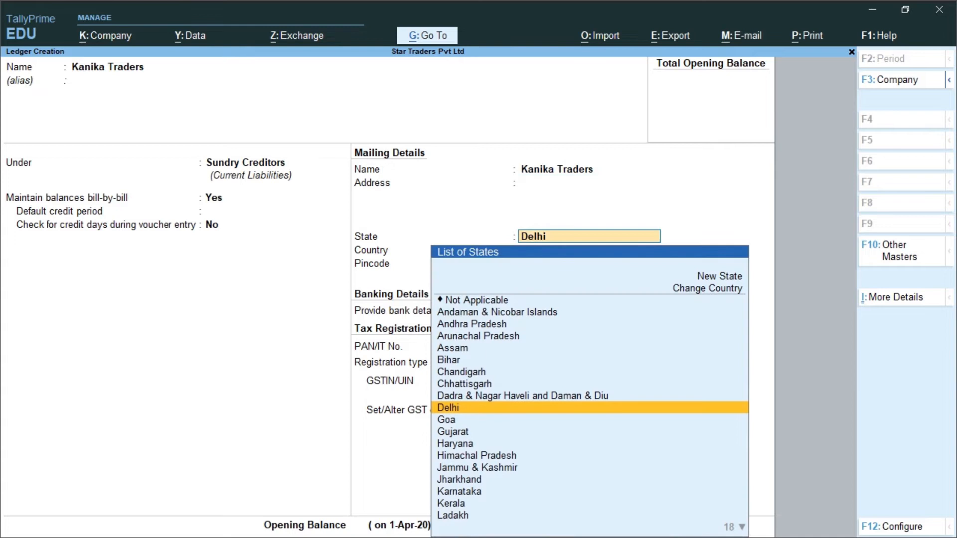
{"action": "key", "text": "Return"}
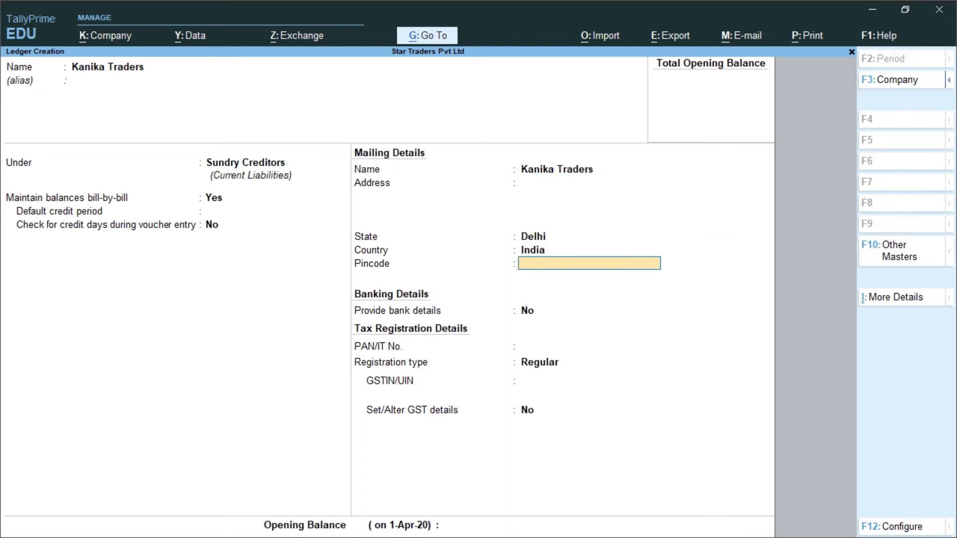
{"action": "key", "text": "Return"}
{"action": "key", "text": "Return"}
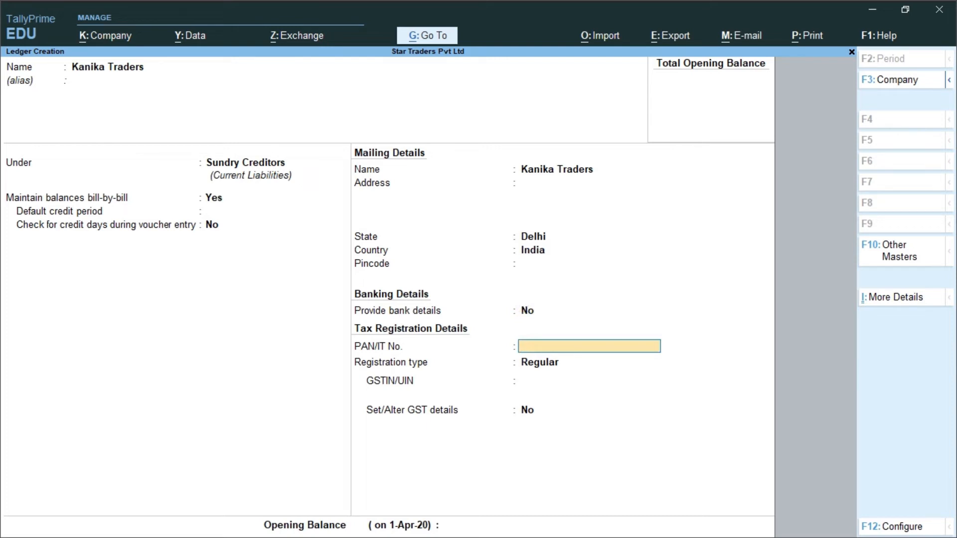
{"action": "key", "text": "Return"}
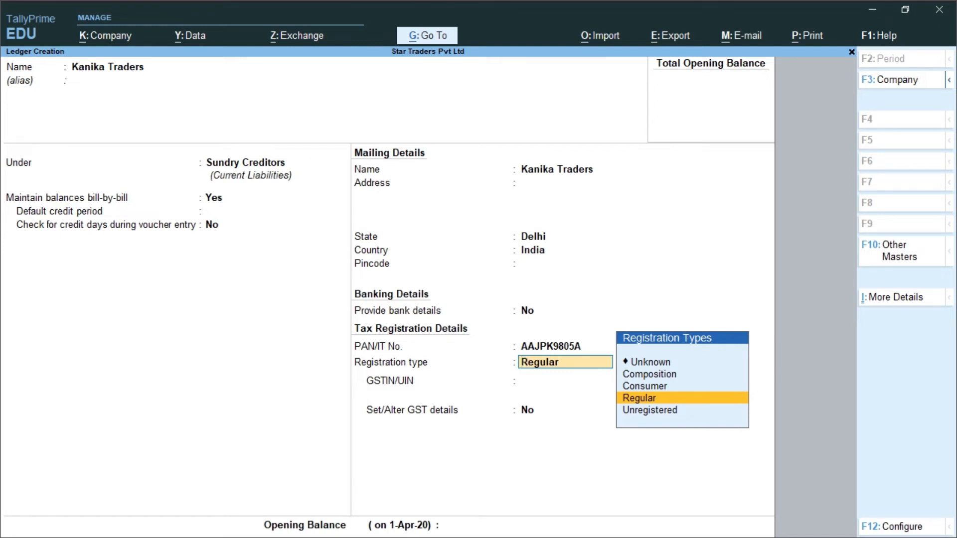
Step: Register Kanika Traders as Regular with its GSTIN, set GST details with Party Type Not Applicable, and save
{"action": "key", "text": "Return"}
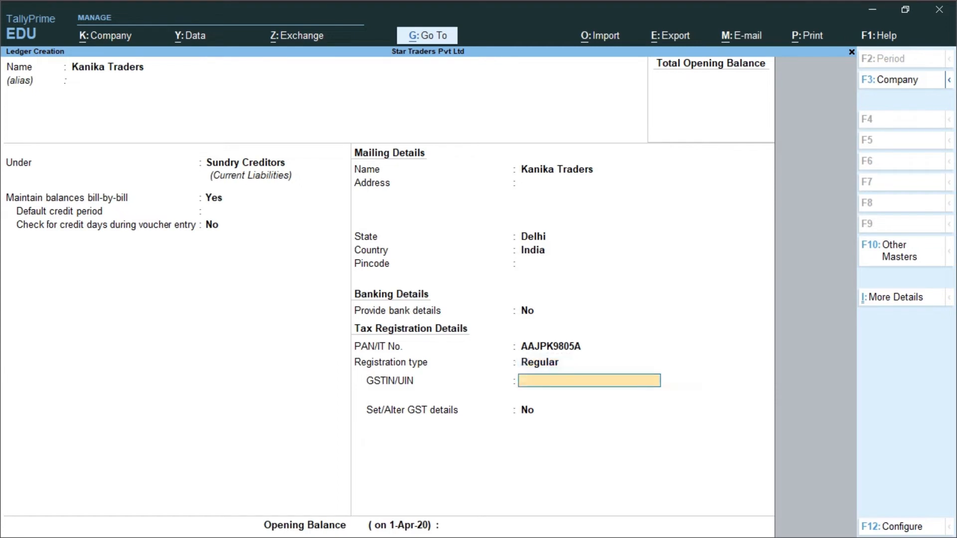
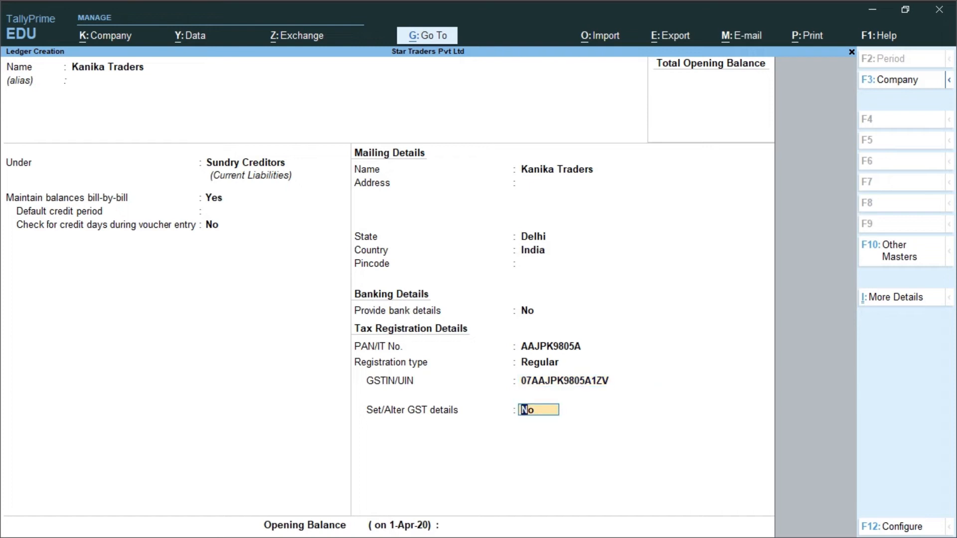
{"action": "type", "text": "y"}
{"action": "key", "text": "Return"}
{"action": "key", "text": "Return"}
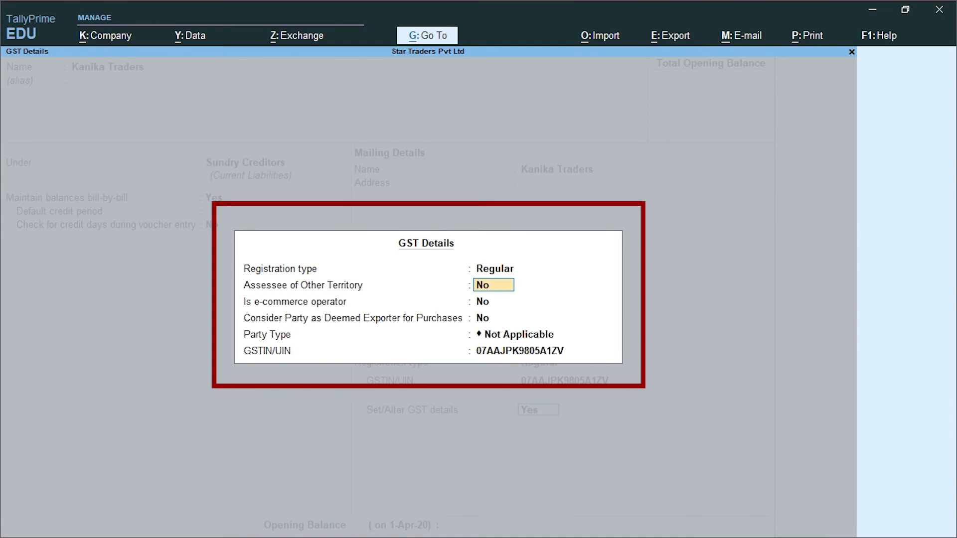
{"action": "key", "text": "Return"}
{"action": "key", "text": "Return"}
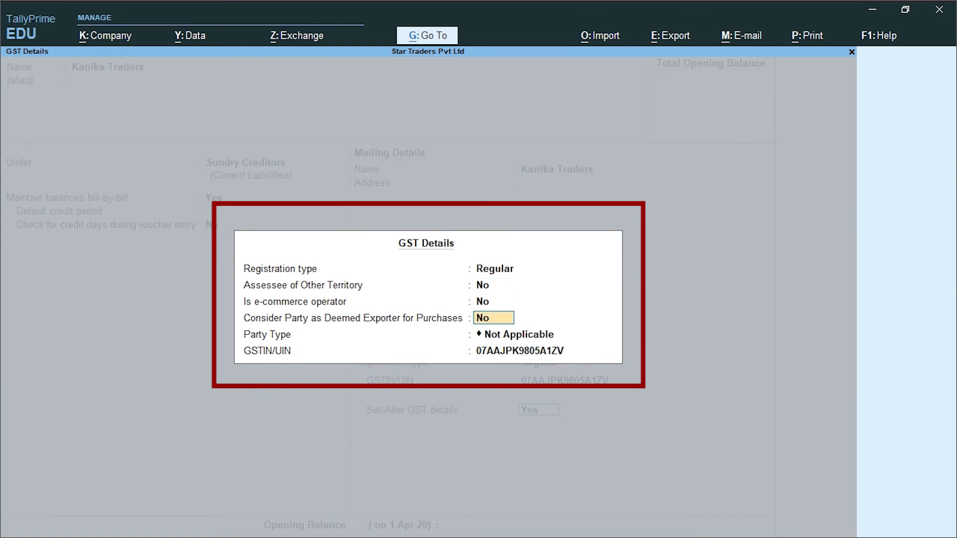
{"action": "key", "text": "Return"}
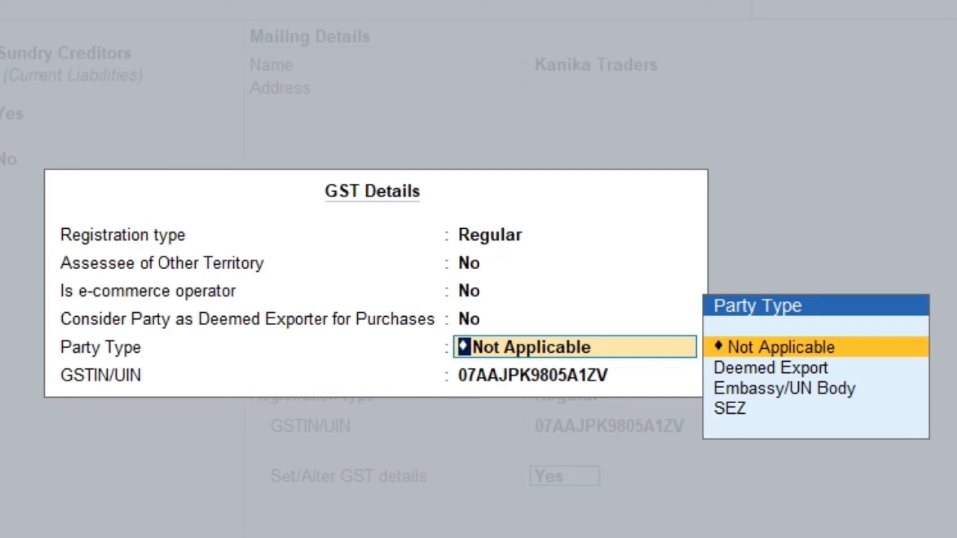
{"action": "key", "text": "Return"}
{"action": "key", "text": "Return"}
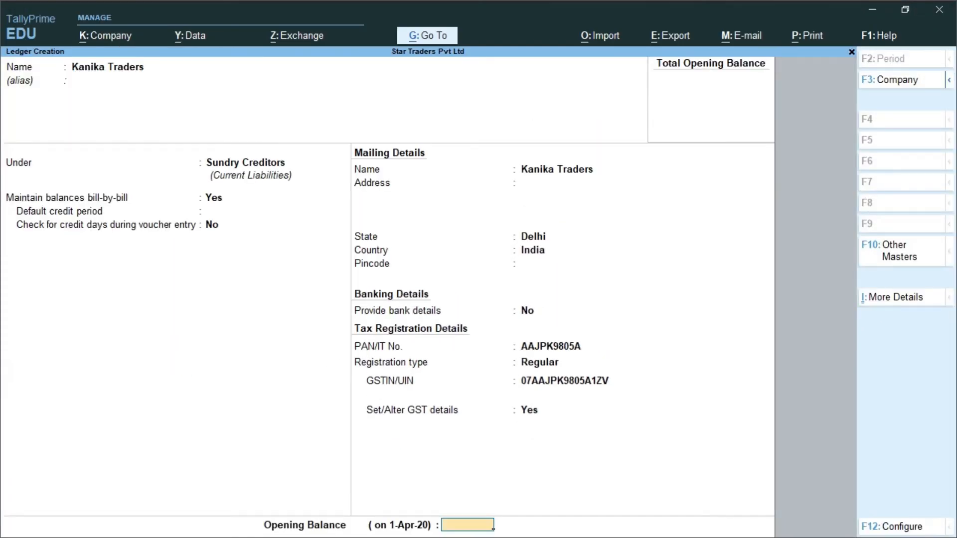
{"action": "key", "text": "Return"}
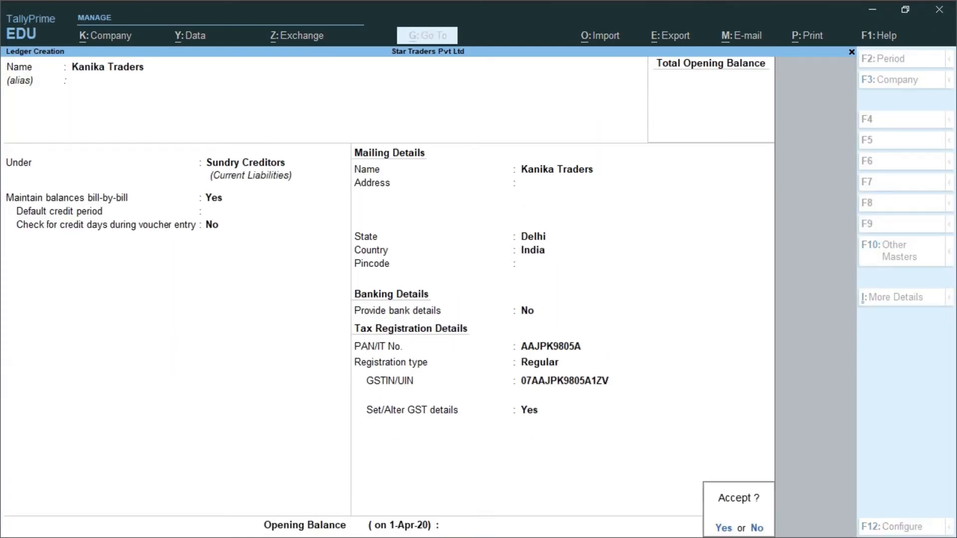
{"action": "key", "text": "Return"}
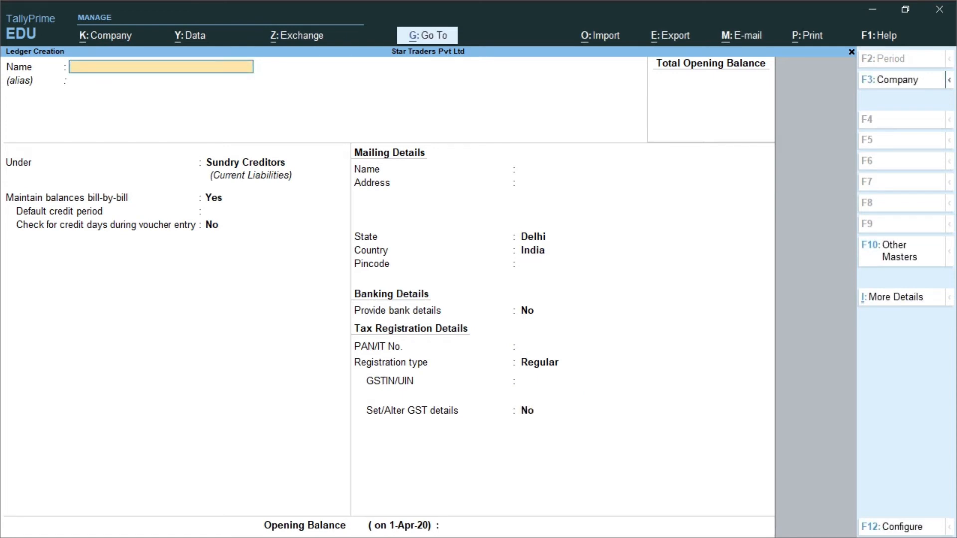
Step: Name a new ledger Central Tax (CGST) and place it under Duties & Taxes
{"action": "type", "text": "Central Tax (CGST"}
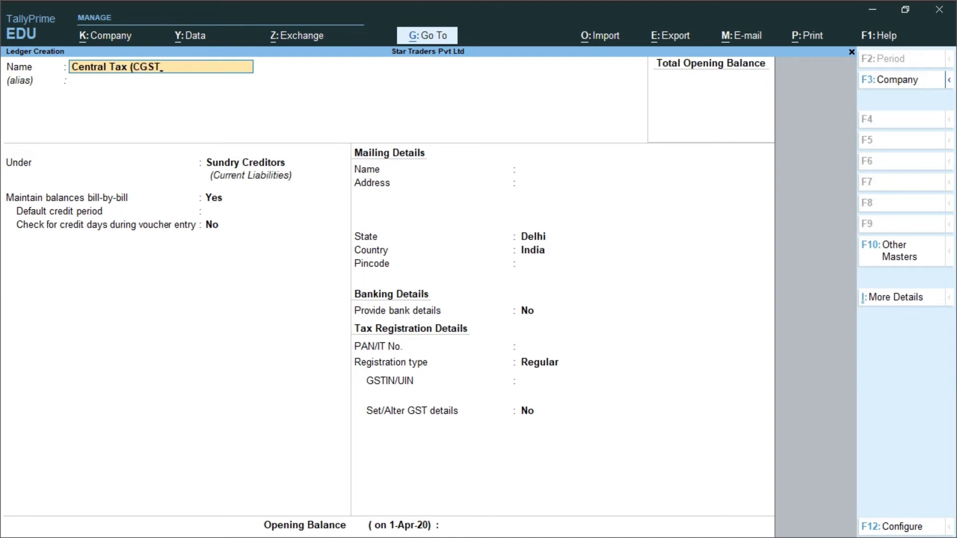
{"action": "type", "text": ")"}
{"action": "key", "text": "Return"}
{"action": "key", "text": "Return"}
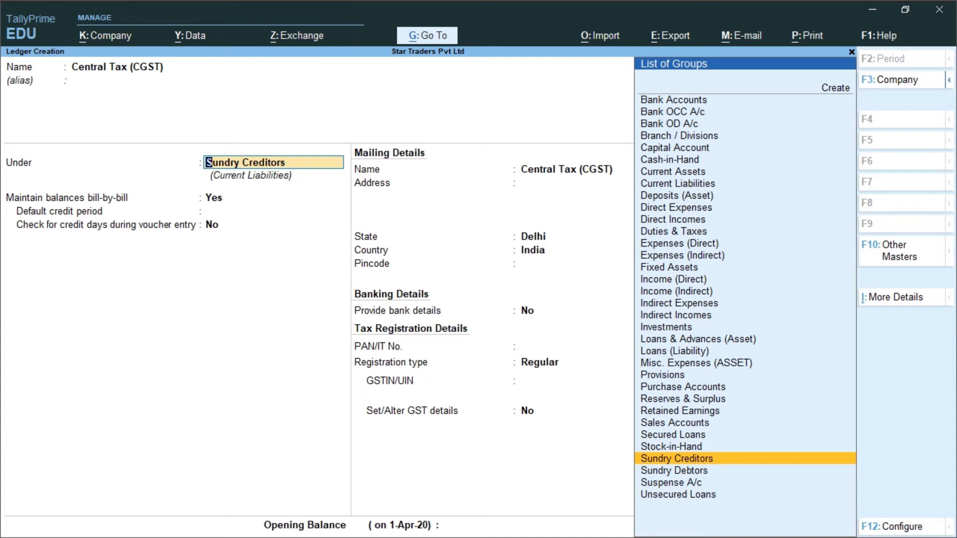
{"action": "type", "text": "DU"}
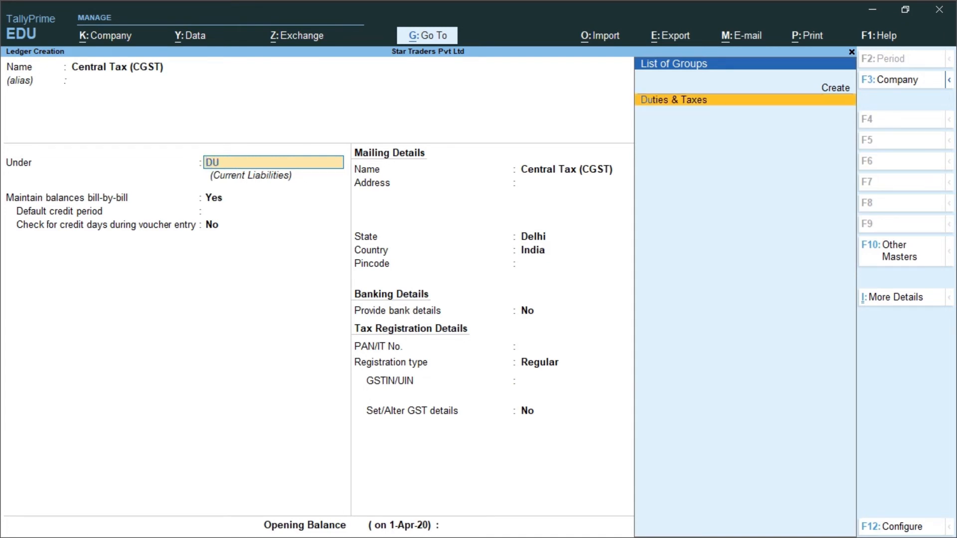
{"action": "key", "text": "Return"}
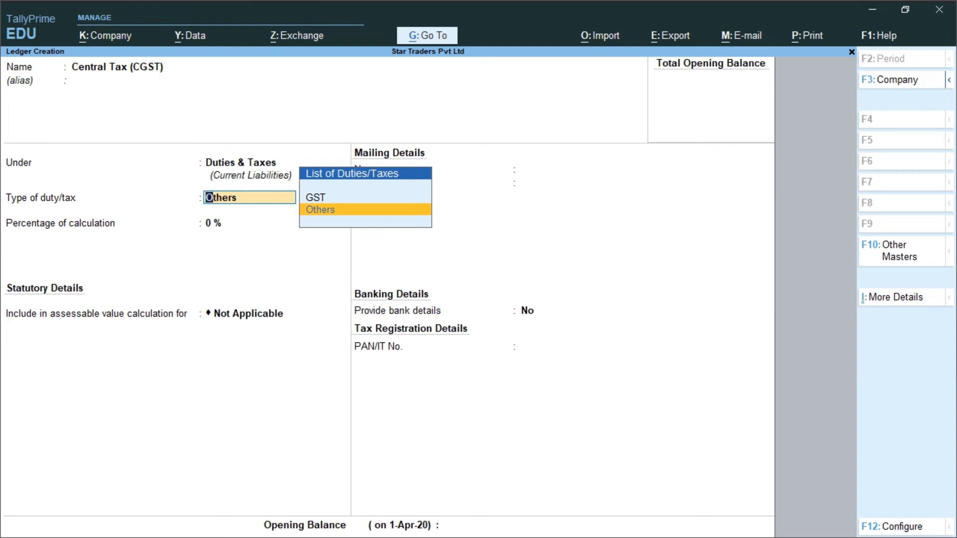
Step: Set duty type GST and tax type Central Tax, save, and begin the State Tax (SGST) ledger name
{"action": "key", "text": "Up"}
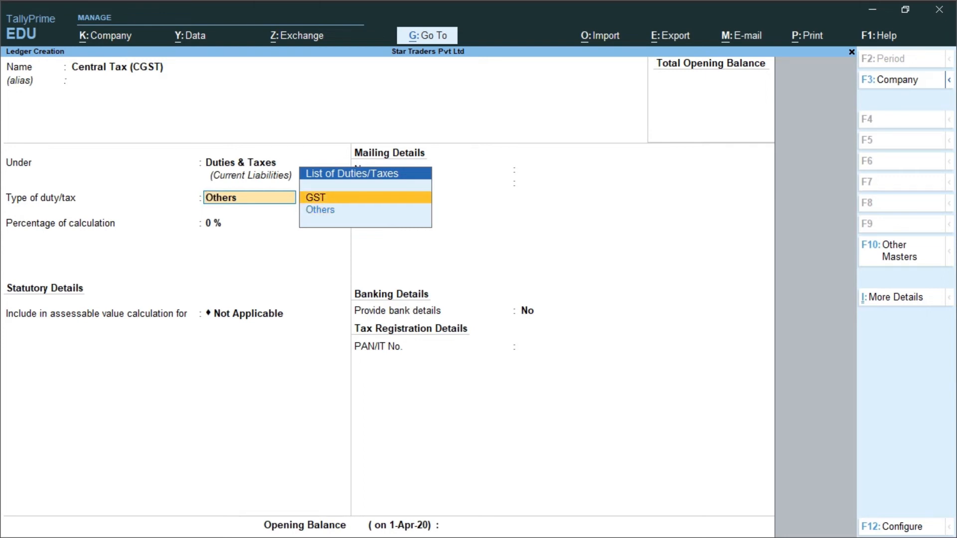
{"action": "key", "text": "Return"}
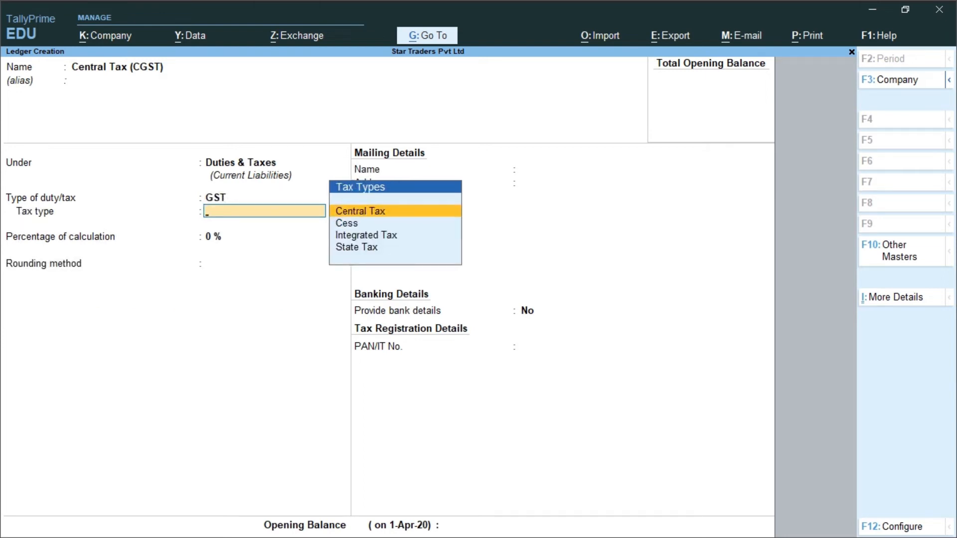
{"action": "key", "text": "Return"}
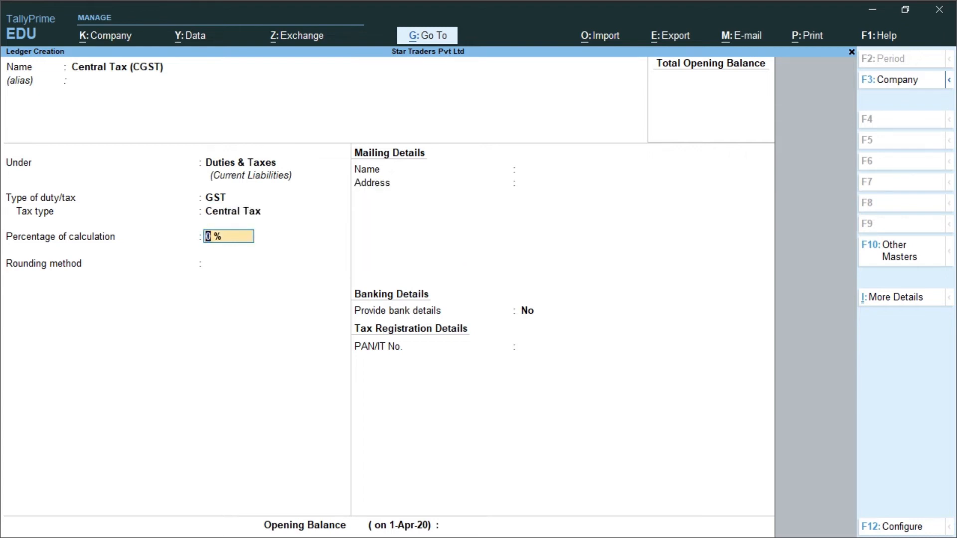
{"action": "key", "text": "Return"}
{"action": "key", "text": "Return"}
{"action": "key", "text": "Return"}
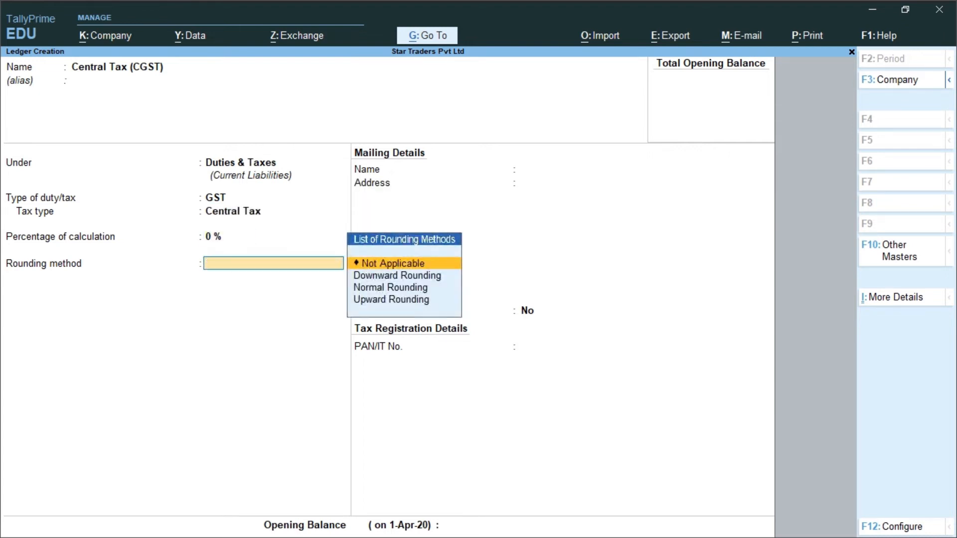
{"action": "key", "text": "Return"}
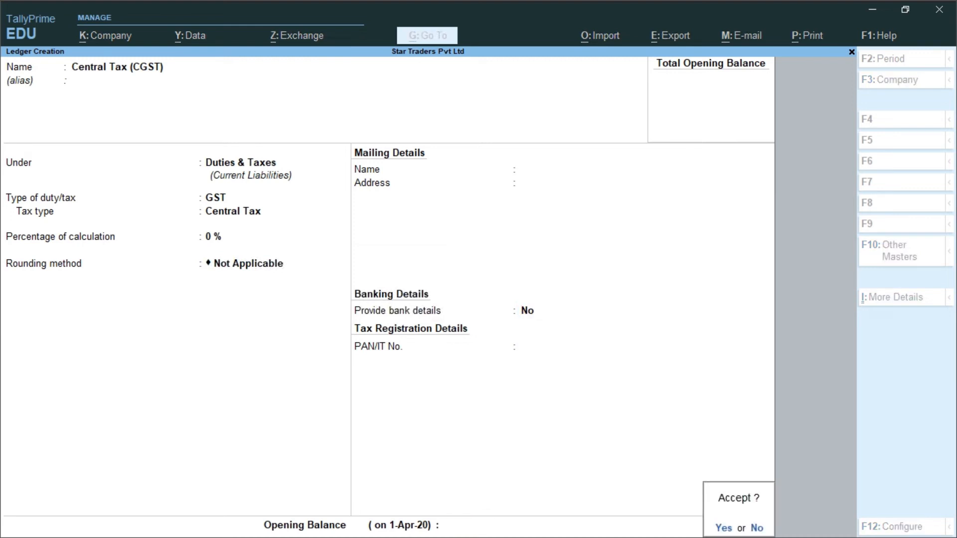
{"action": "key", "text": "y"}
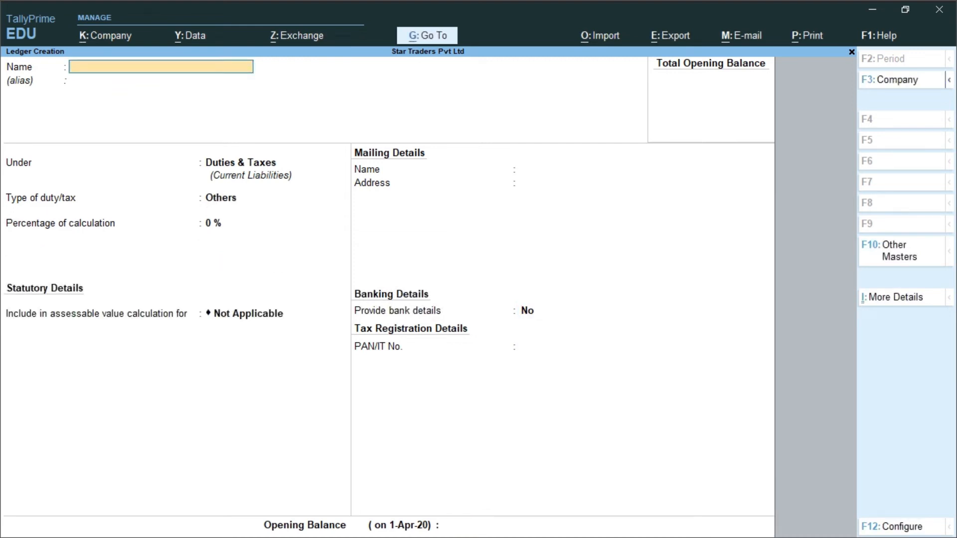
{"action": "type", "text": "State Tax (SGST"}
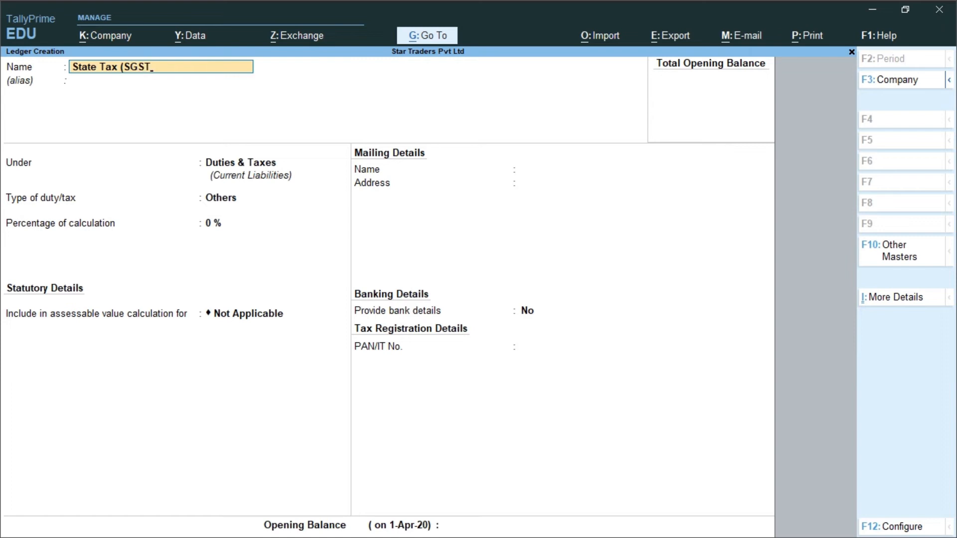
{"action": "type", "text": ")"}
Step: Put State Tax (SGST) under Duties & Taxes with duty type GST, tax type State Tax, no rounding
{"action": "key", "text": "Return"}
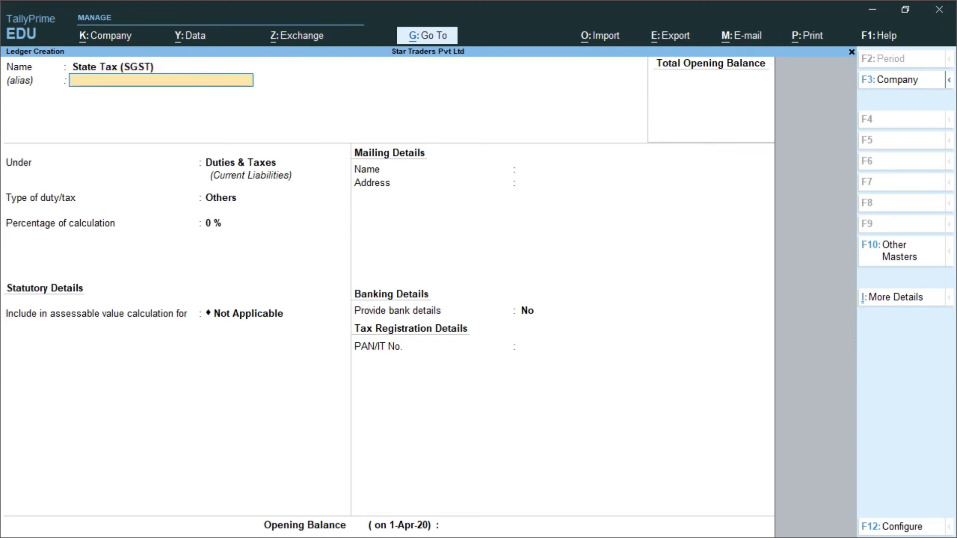
{"action": "key", "text": "Return"}
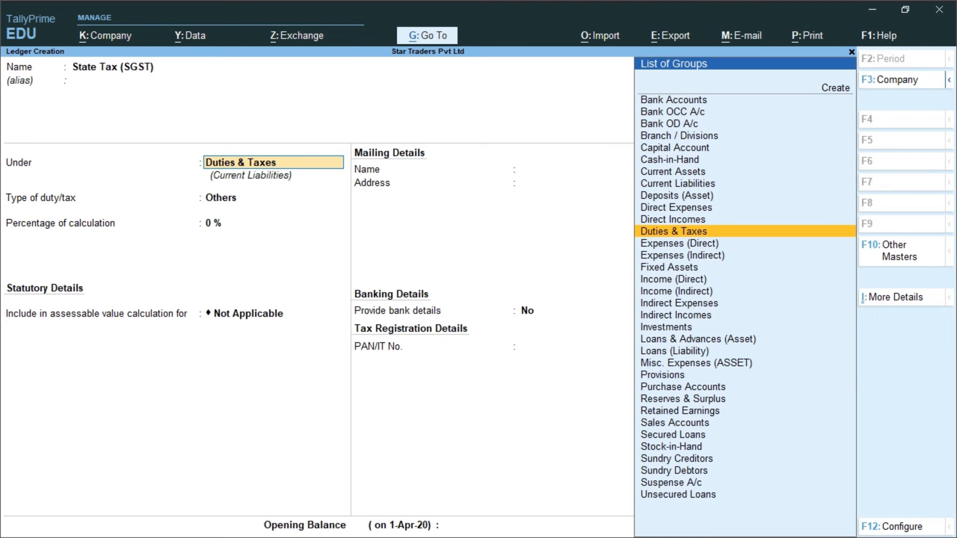
{"action": "key", "text": "Return"}
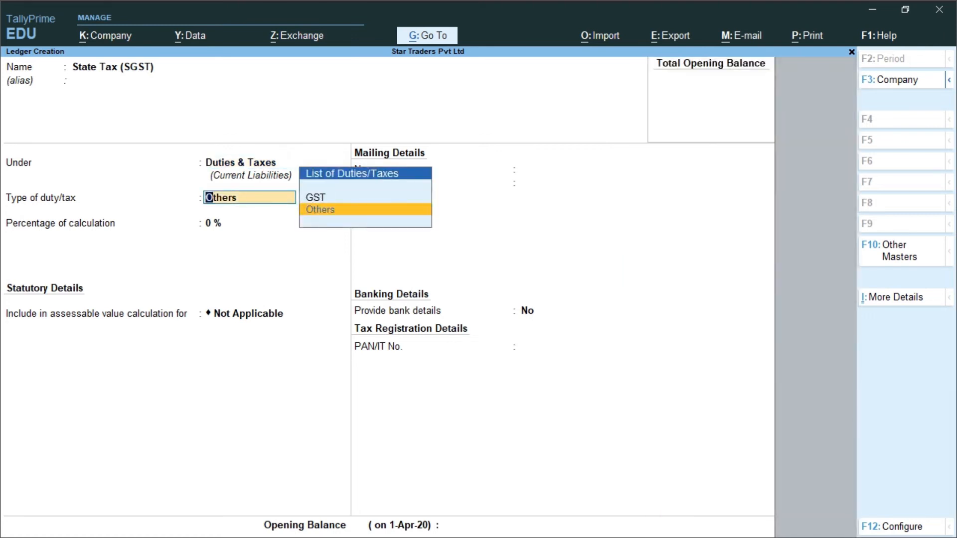
{"action": "key", "text": "Up"}
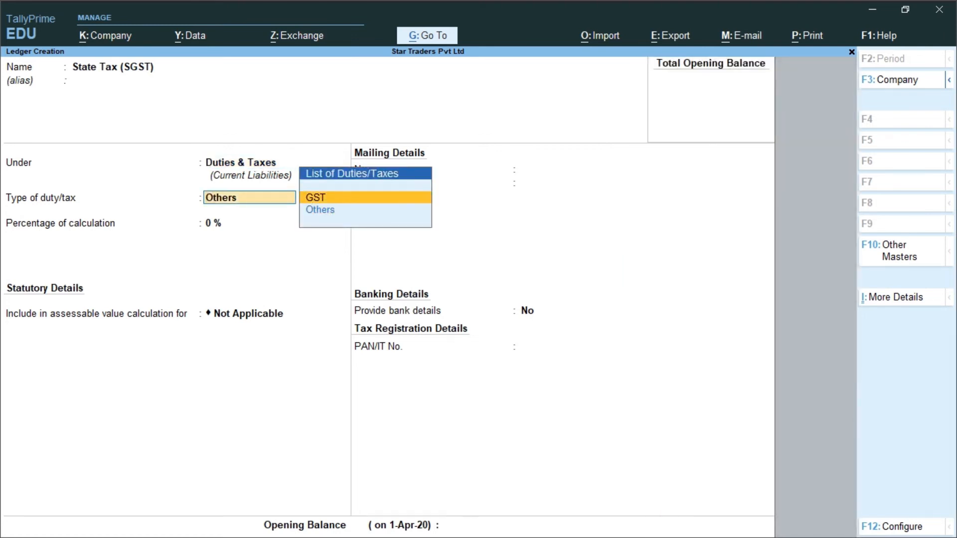
{"action": "key", "text": "Return"}
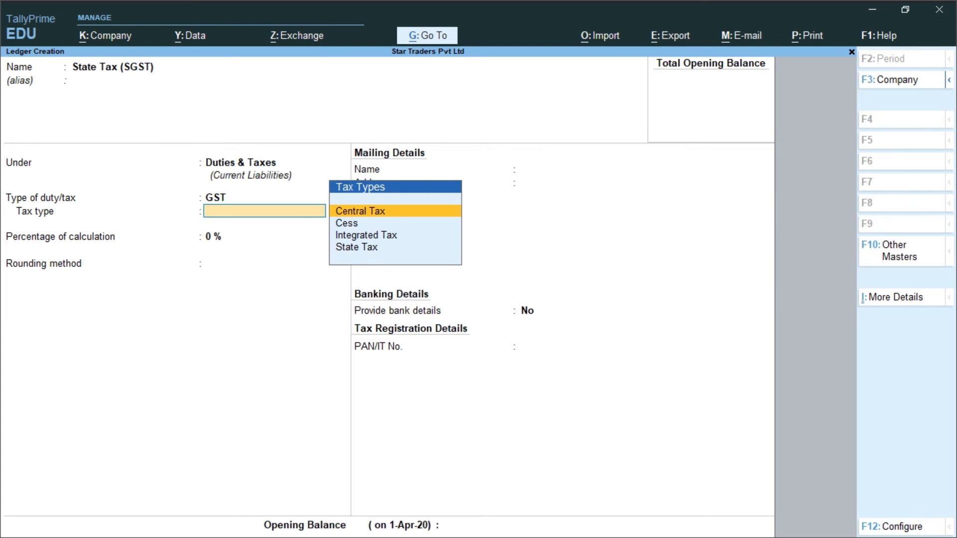
{"action": "key", "text": "Down"}
{"action": "key", "text": "Down"}
{"action": "key", "text": "Down"}
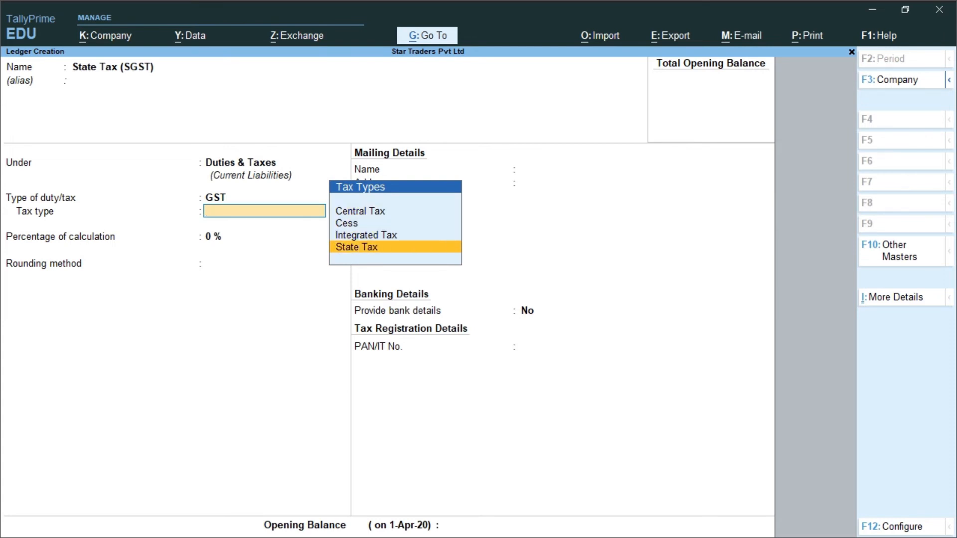
{"action": "key", "text": "Return"}
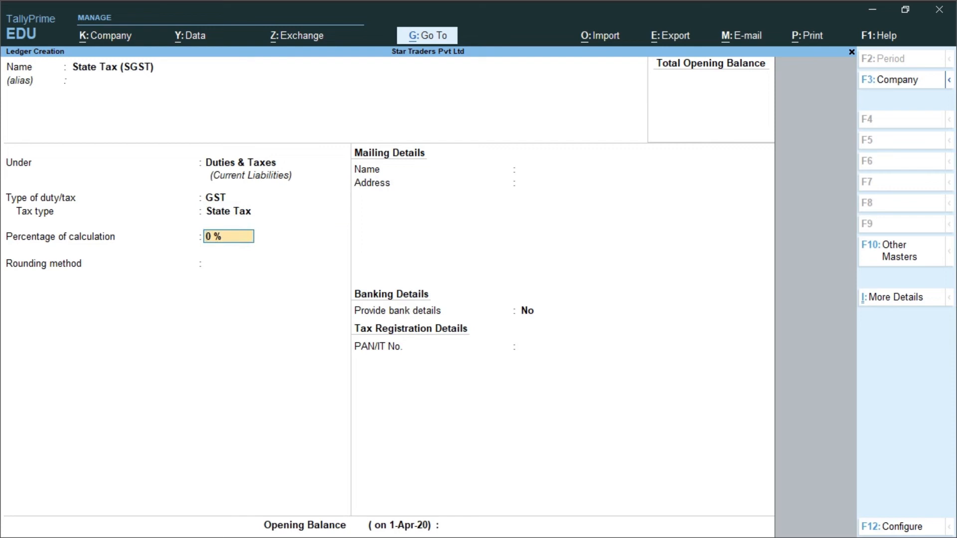
{"action": "key", "text": "Return"}
{"action": "key", "text": "Return"}
{"action": "key", "text": "Return"}
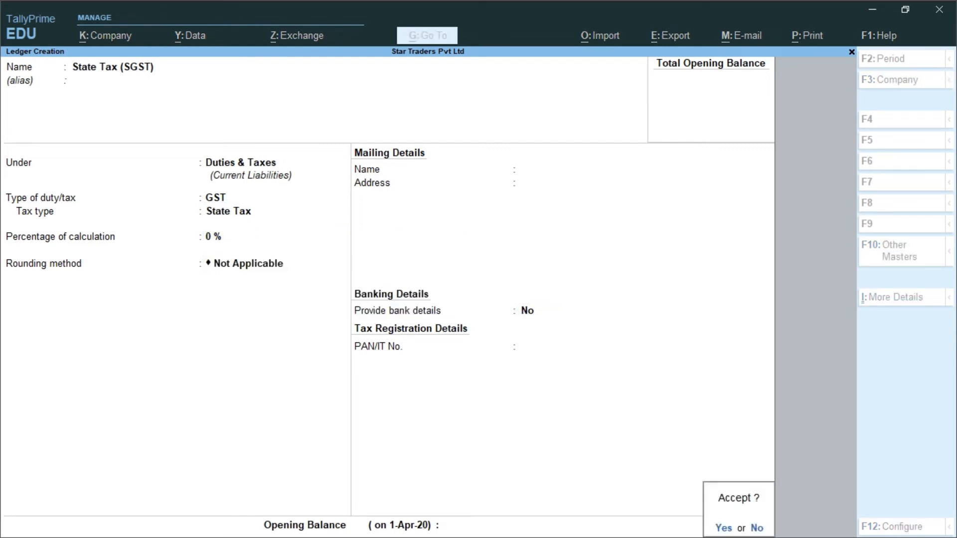
{"action": "key", "text": "Return"}
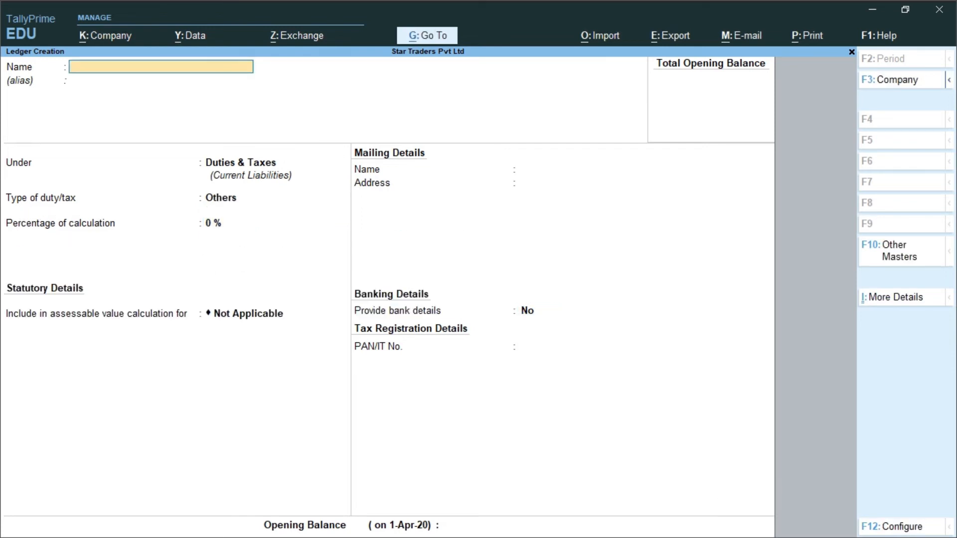
Step: Create the 'Integrated Tax ( IGST)' ledger with duty type GST and tax type Integrated Tax
{"action": "type", "text": "Integrated Tax ( IGS"}
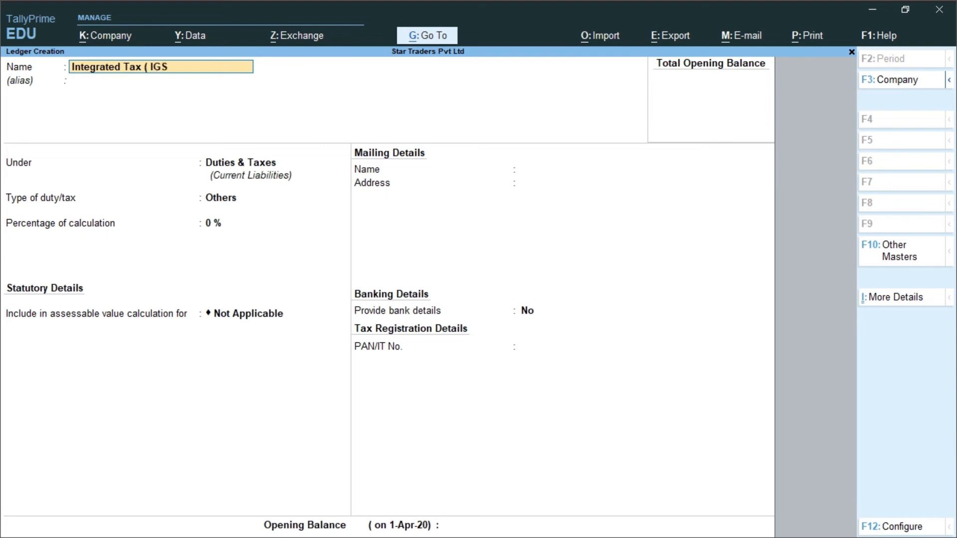
{"action": "type", "text": "T)"}
{"action": "key", "text": "Return"}
{"action": "key", "text": "Return"}
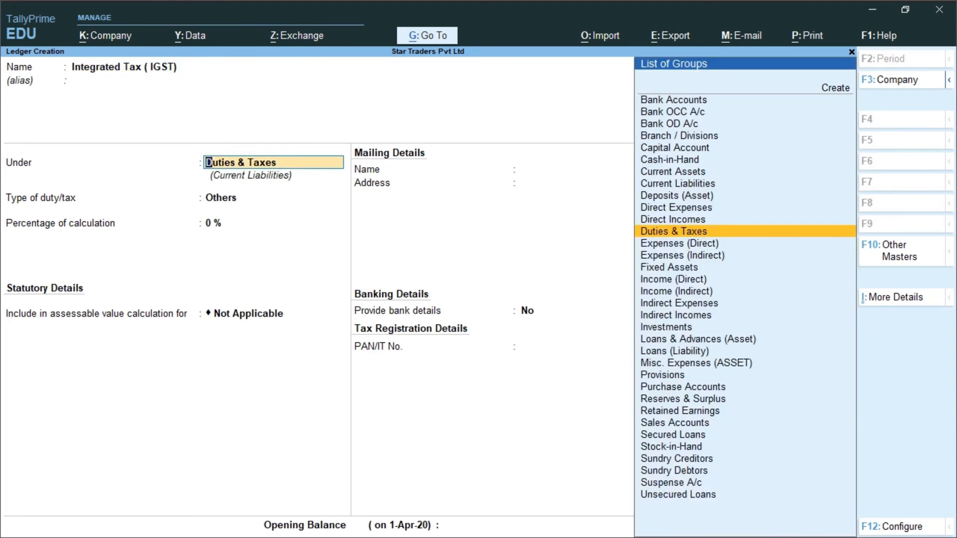
{"action": "key", "text": "Return"}
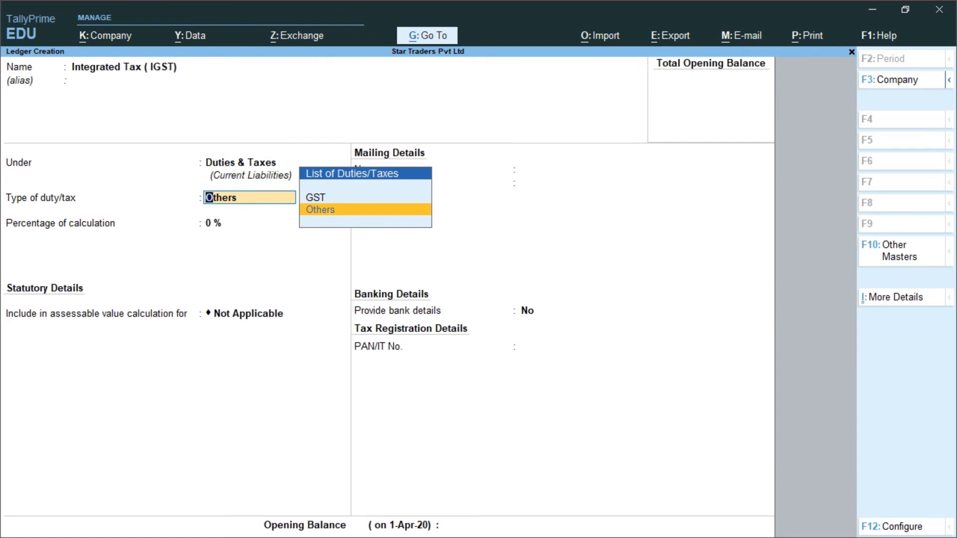
{"action": "key", "text": "Up"}
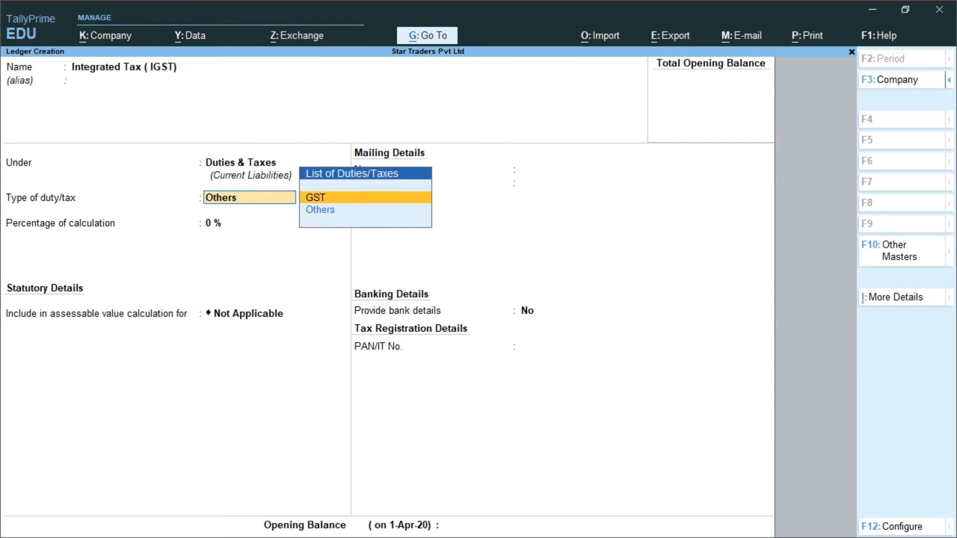
{"action": "key", "text": "Return"}
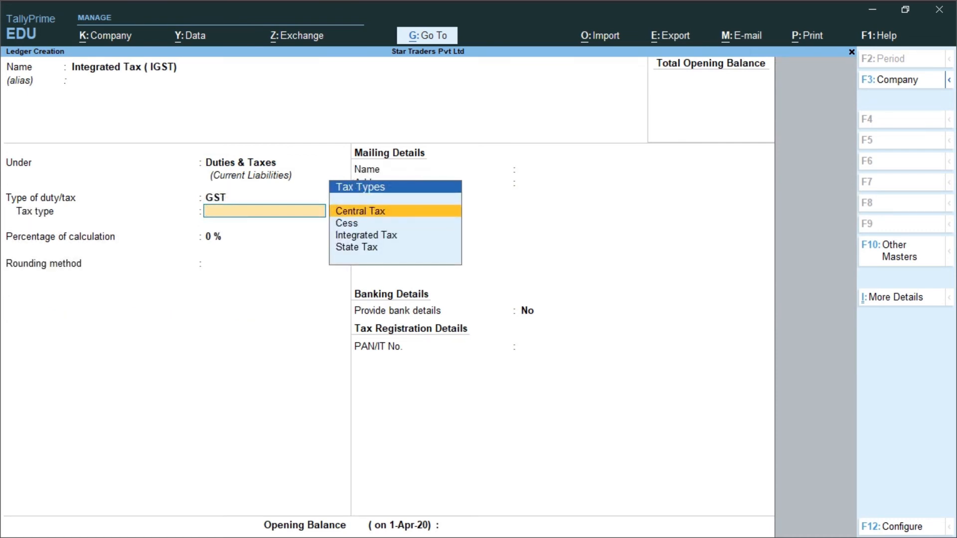
{"action": "key", "text": "Down"}
{"action": "key", "text": "Down"}
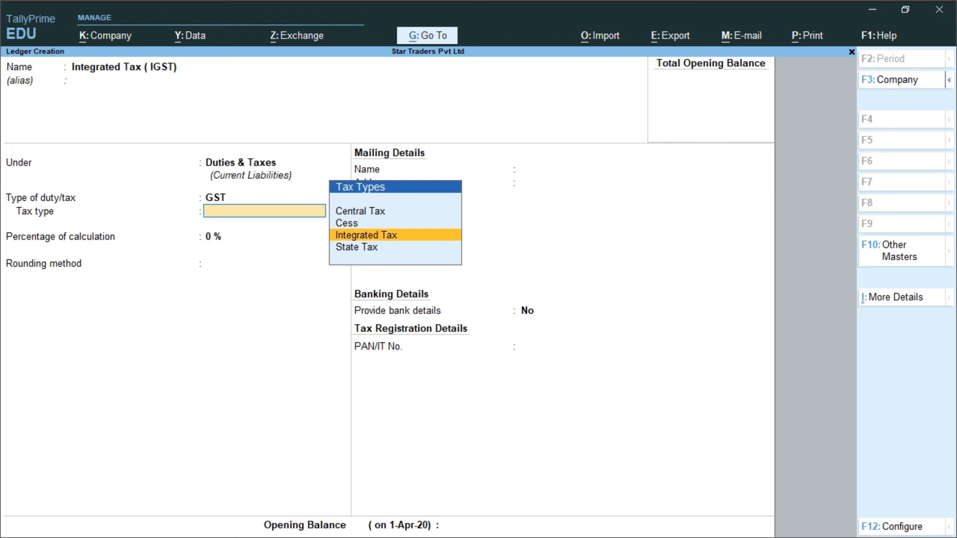
{"action": "key", "text": "Return"}
{"action": "key", "text": "Return"}
{"action": "key", "text": "Return"}
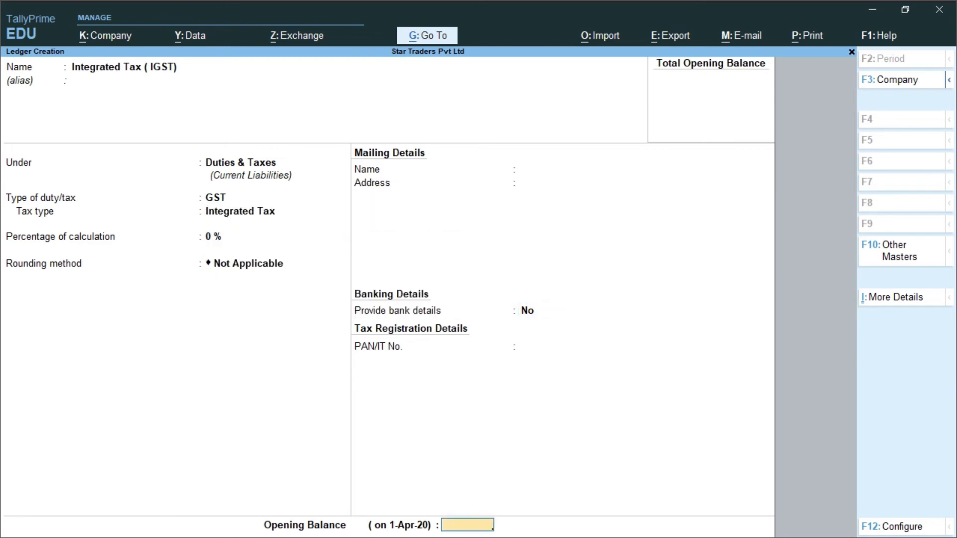
{"action": "key", "text": "Return"}
{"action": "key", "text": "Return"}
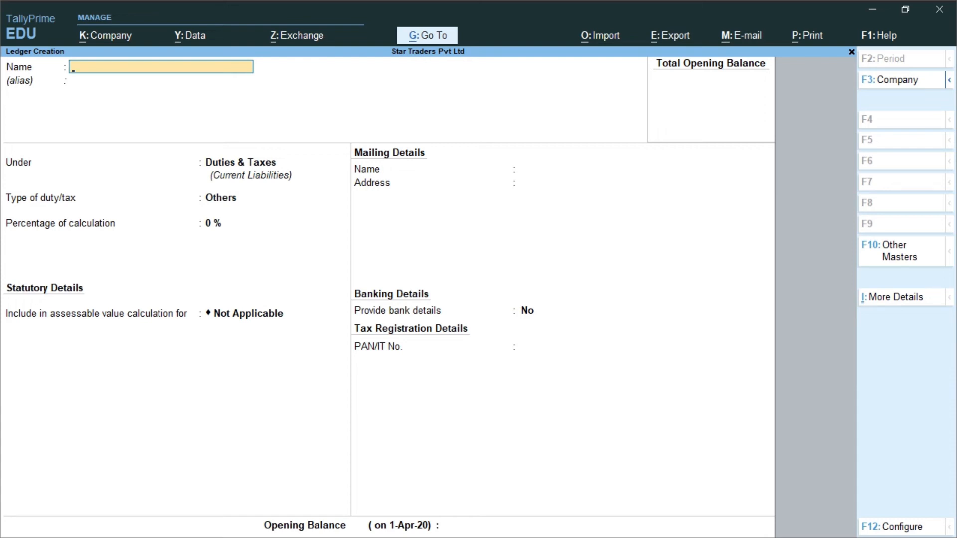
Step: Quit the blank ledger form and open a new Unit form from the List of Masters
{"action": "key", "text": "Escape"}
{"action": "key", "text": "Return"}
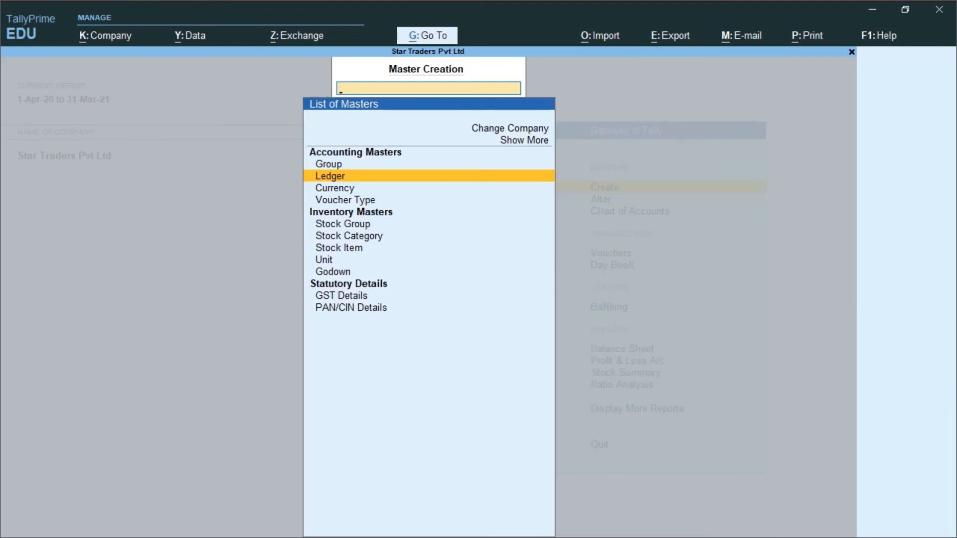
{"action": "key", "text": "Down"}
{"action": "key", "text": "Down"}
{"action": "key", "text": "Down"}
{"action": "key", "text": "Down"}
{"action": "key", "text": "Down"}
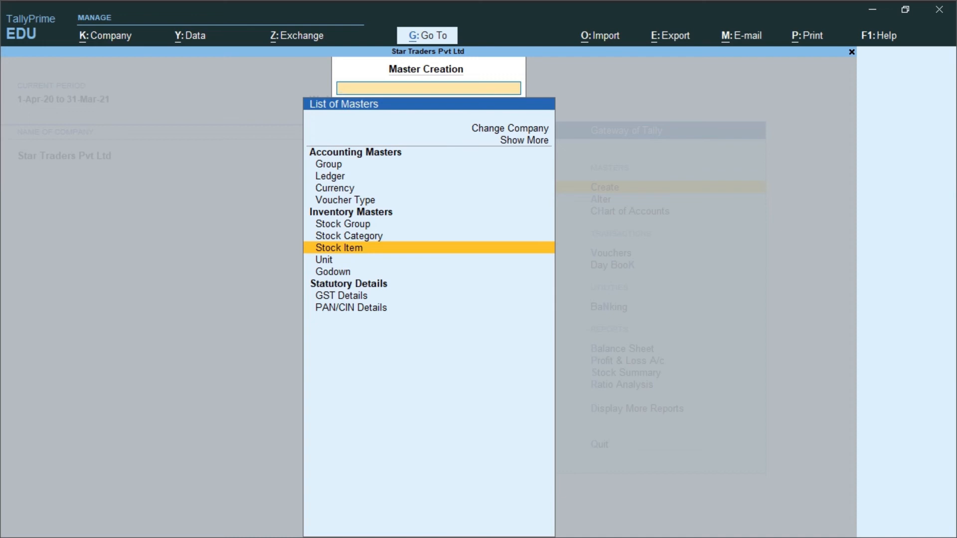
{"action": "key", "text": "Up"}
{"action": "key", "text": "Up"}
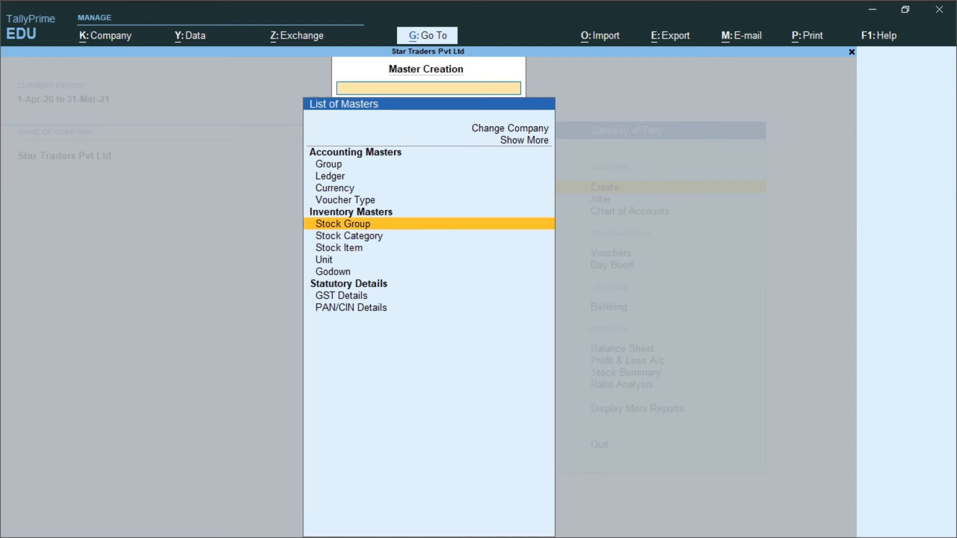
{"action": "key", "text": "Return"}
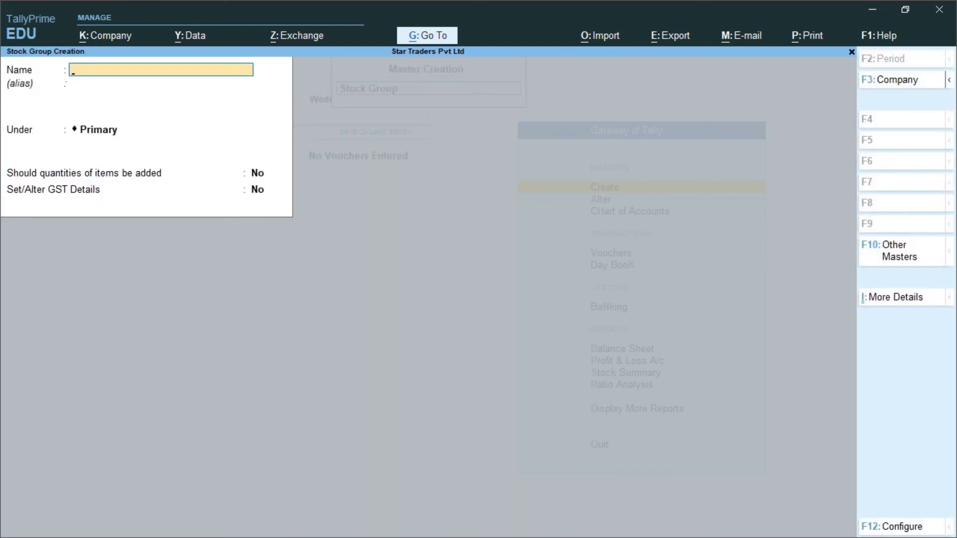
{"action": "key", "text": "Escape"}
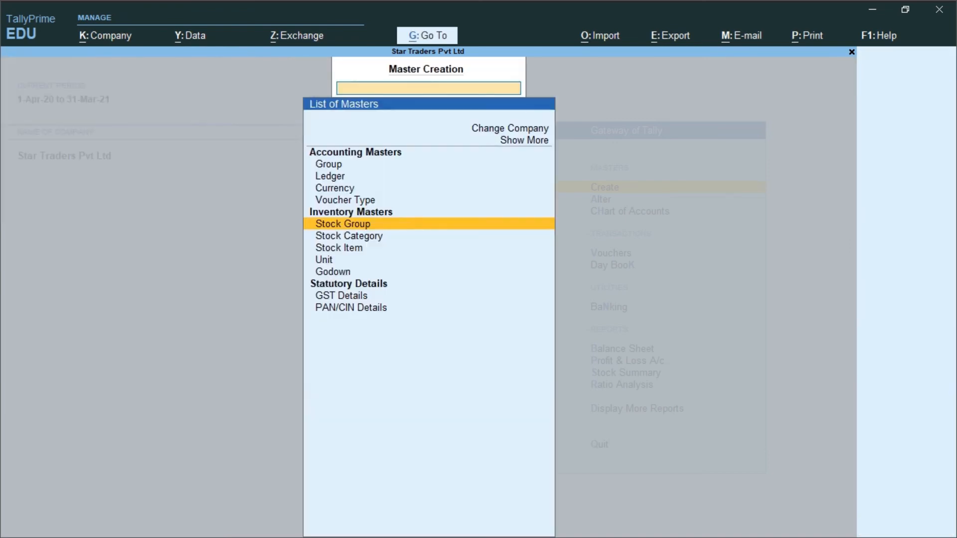
{"action": "key", "text": "Down"}
{"action": "key", "text": "Down"}
{"action": "key", "text": "Down"}
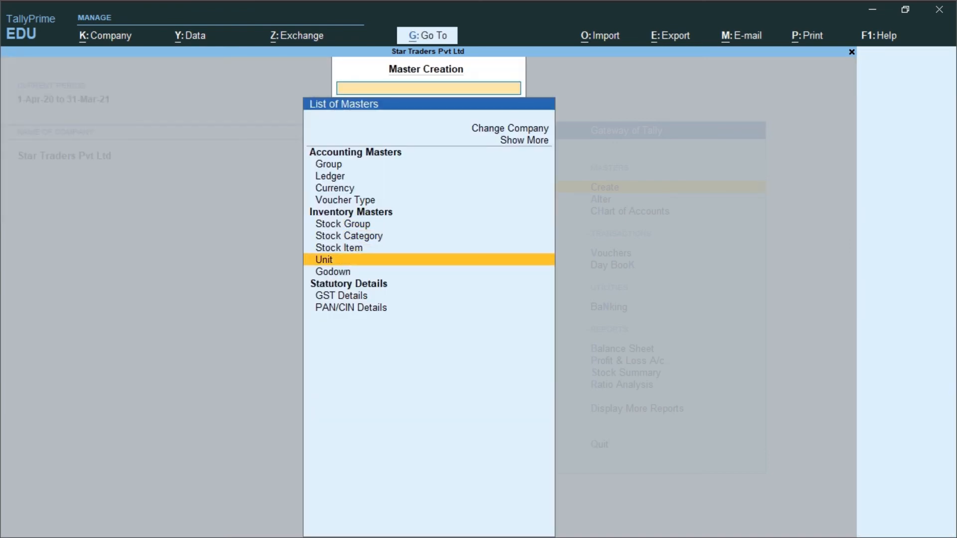
{"action": "key", "text": "Return"}
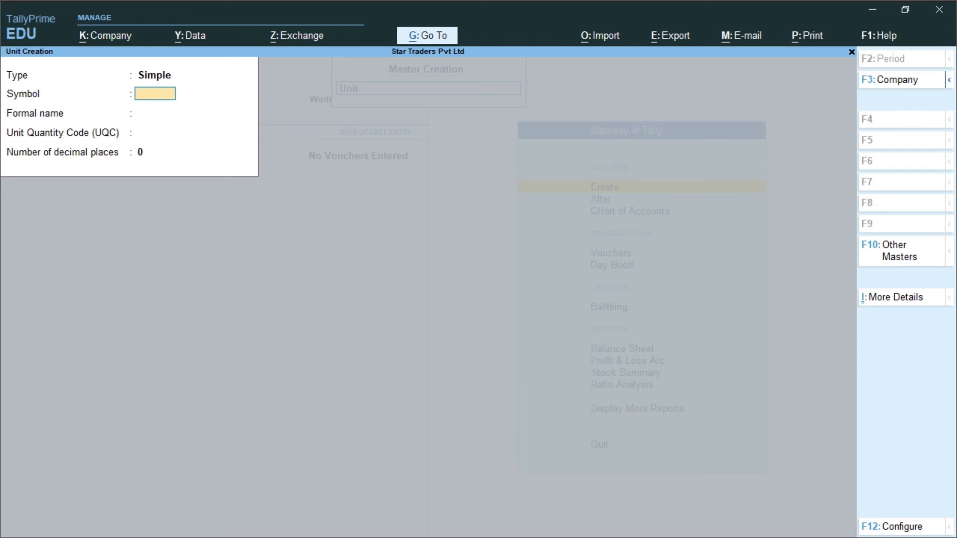
Step: Define unit symbol 'nos', formal name 'Number', UQC NOS-NUMBERS, 0 decimal places
{"action": "type", "text": "nos"}
{"action": "key", "text": "Return"}
{"action": "type", "text": "Number"}
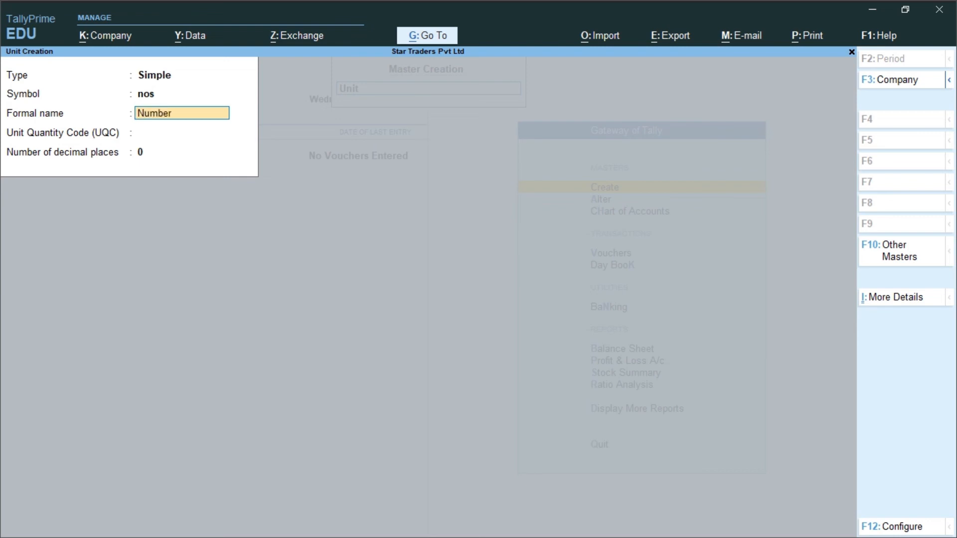
{"action": "key", "text": "Return"}
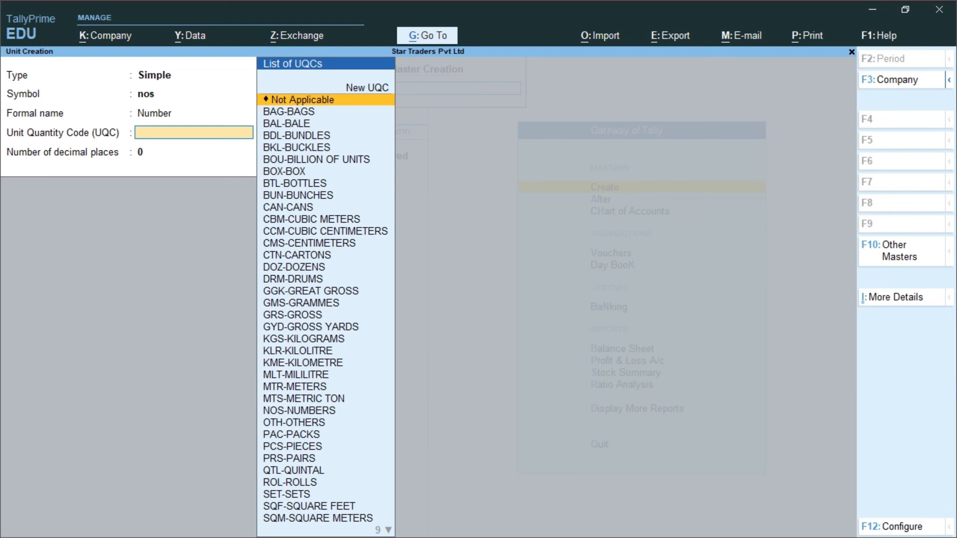
{"action": "type", "text": "p"}
{"action": "key", "text": "BackSpace"}
{"action": "type", "text": "no"}
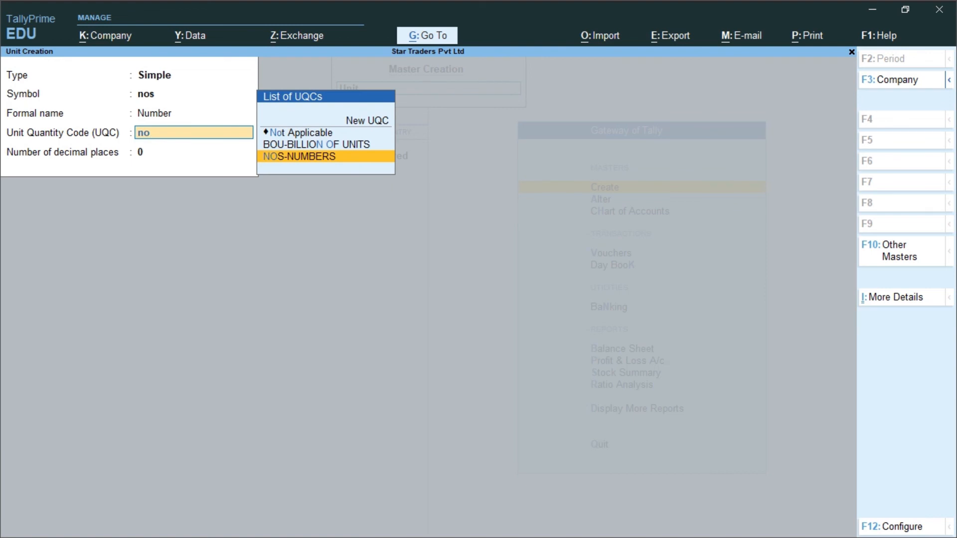
{"action": "key", "text": "Return"}
{"action": "key", "text": "Return"}
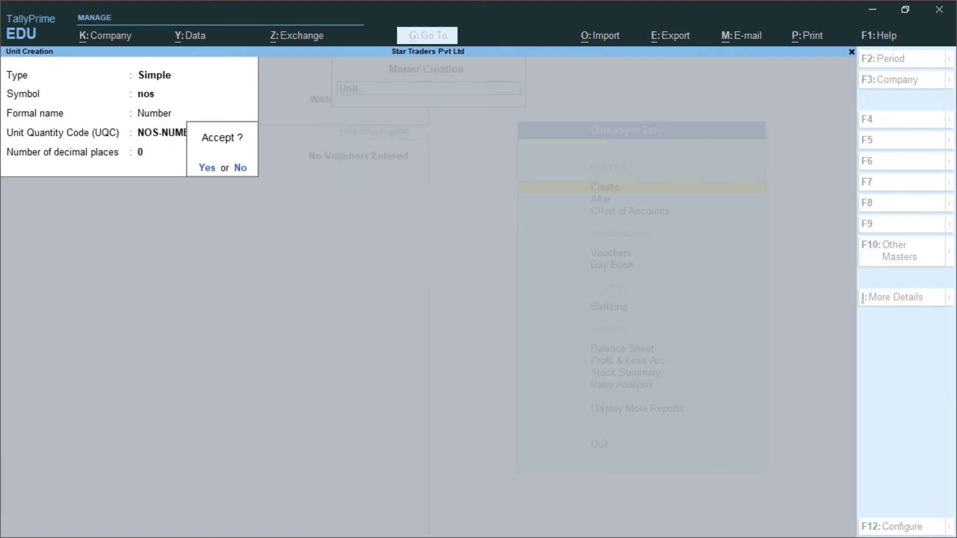
{"action": "key", "text": "Return"}
{"action": "key", "text": "Escape"}
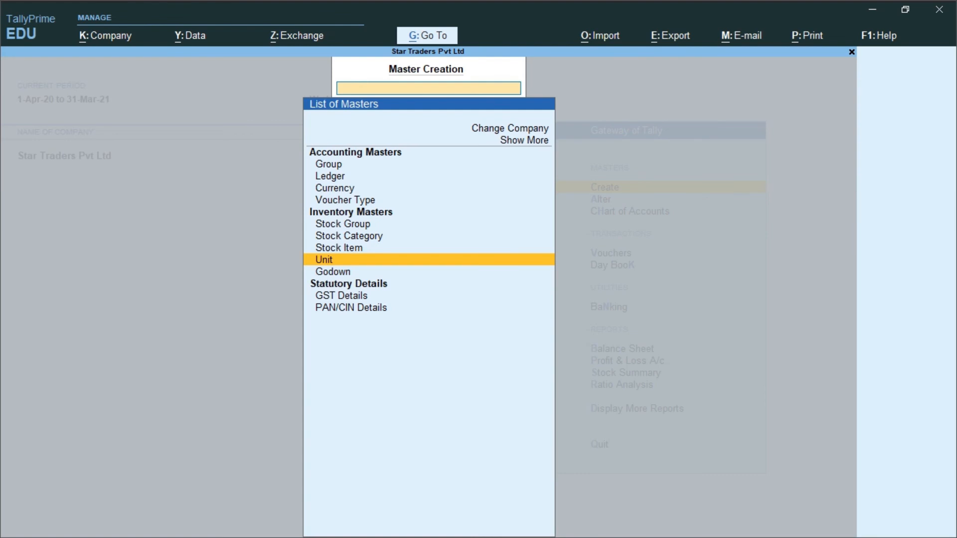
Step: Start a new stock item named 'Washing Machine'
{"action": "key", "text": "Up"}
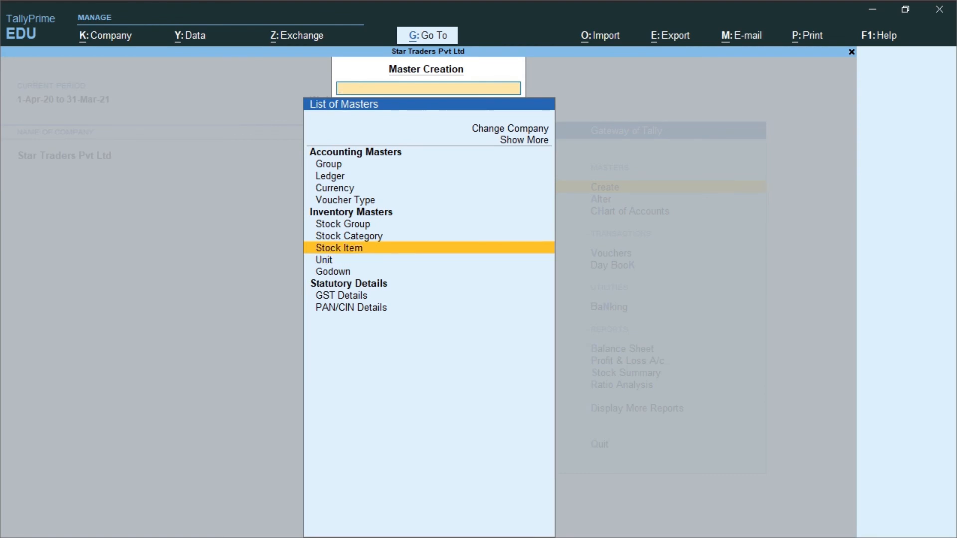
{"action": "key", "text": "Return"}
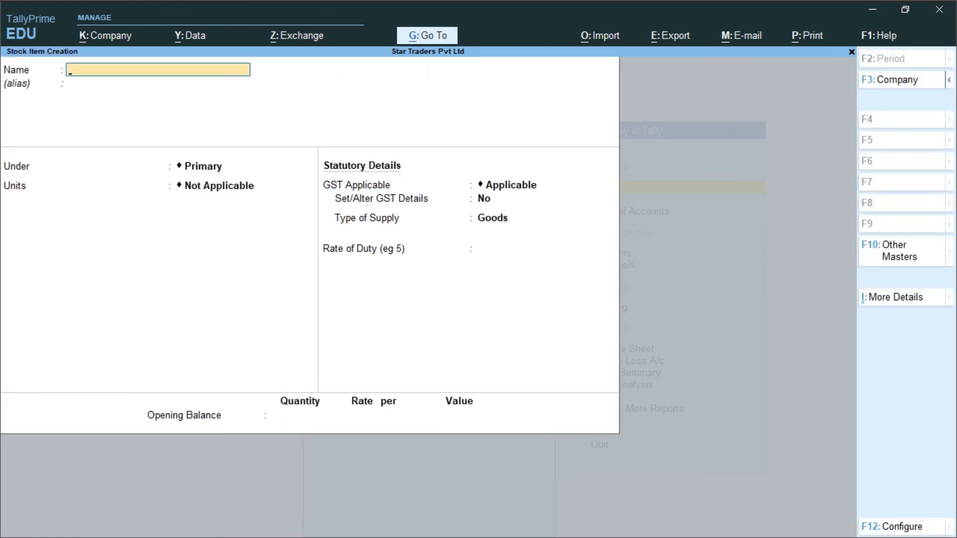
{"action": "type", "text": "Washin"}
{"action": "type", "text": "g"}
{"action": "type", "text": " Ma"}
{"action": "type", "text": "ch"}
{"action": "type", "text": "ing"}
{"action": "key", "text": "BackSpace"}
{"action": "key", "text": "BackSpace"}
{"action": "key", "text": "BackSpace"}
{"action": "type", "text": "ine"}
{"action": "key", "text": "Return"}
{"action": "key", "text": "Return"}
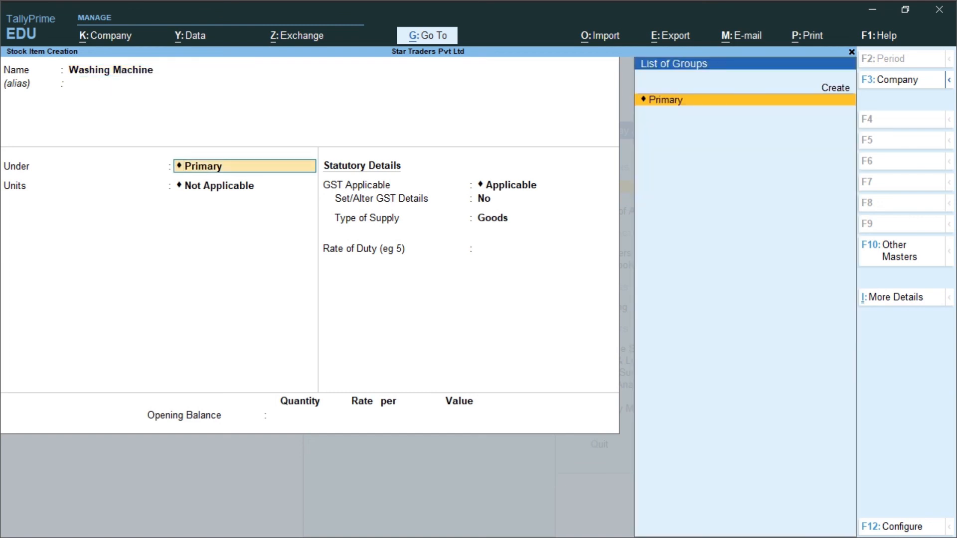
Step: Place it under Primary with unit nos, GST applicable, supply type Goods and rate 0
{"action": "key", "text": "Return"}
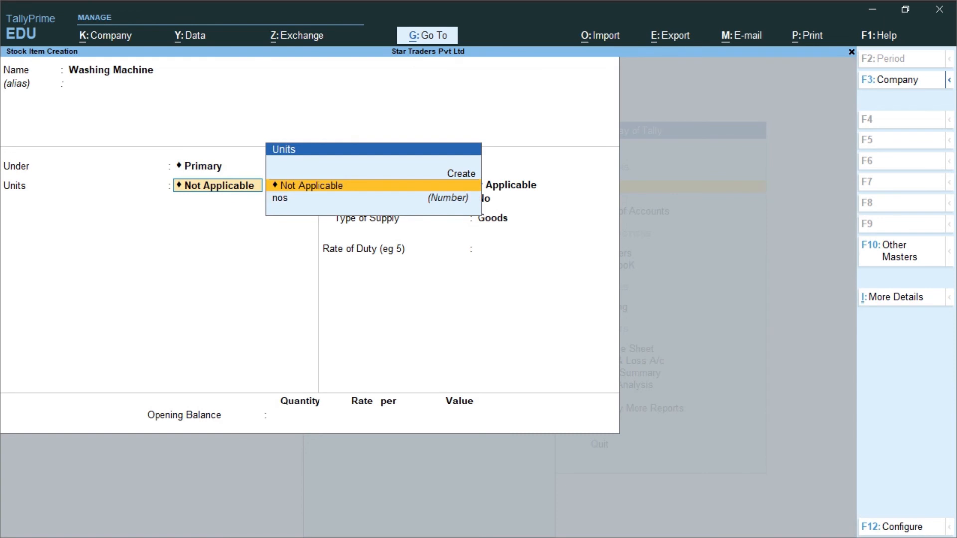
{"action": "key", "text": "Down"}
{"action": "key", "text": "Return"}
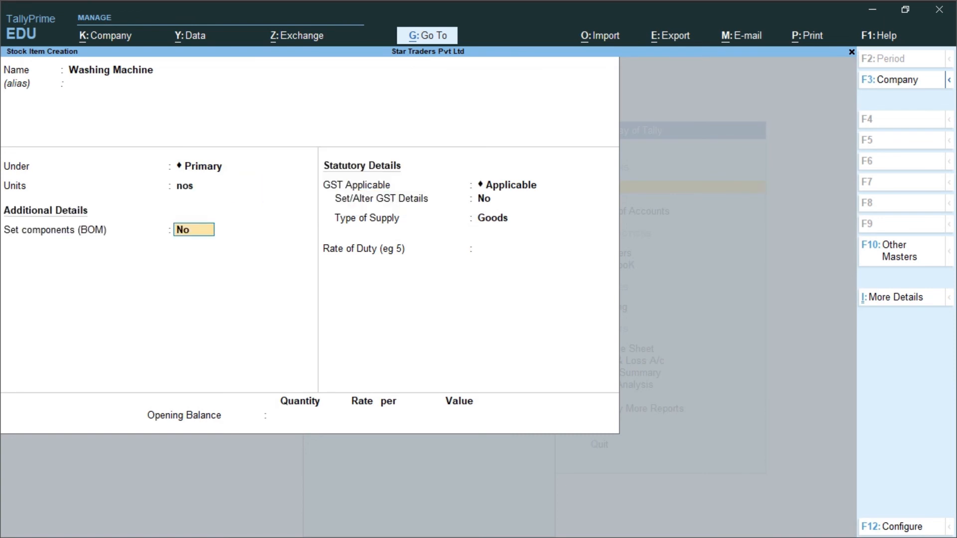
{"action": "key", "text": "Return"}
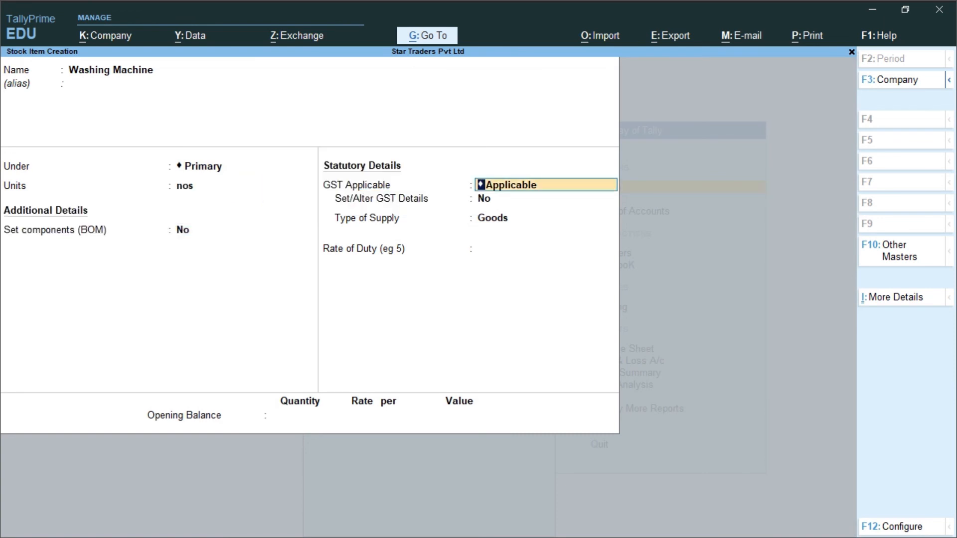
{"action": "key", "text": "Return"}
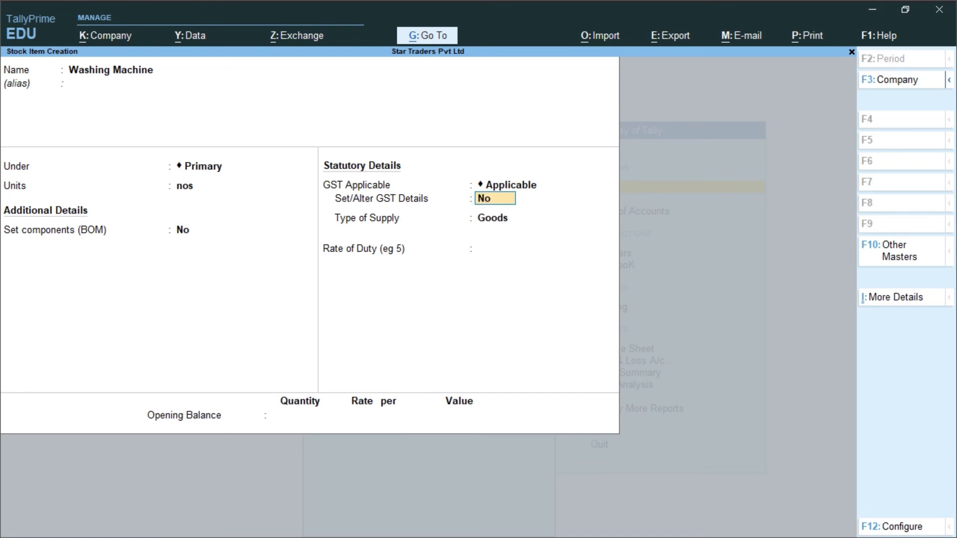
{"action": "key", "text": "Return"}
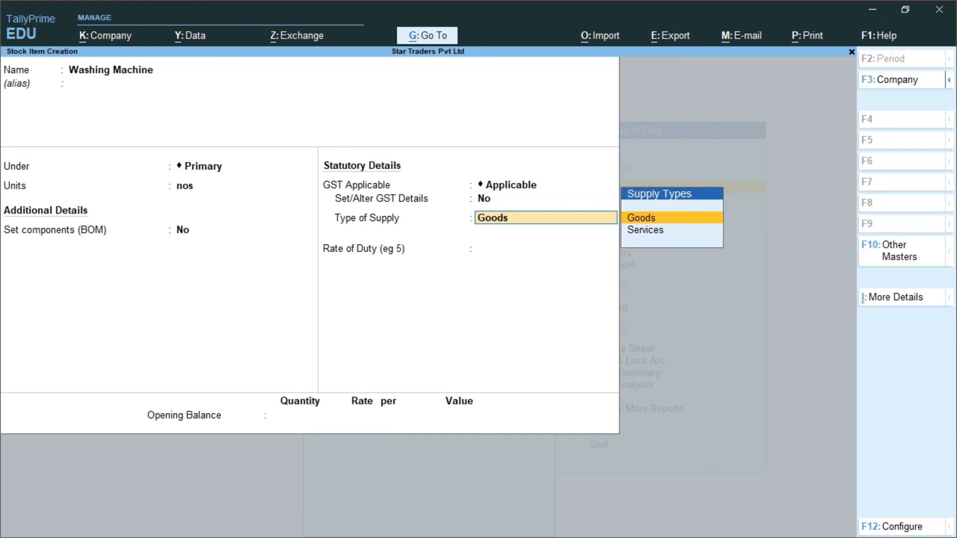
{"action": "key", "text": "Return"}
{"action": "key", "text": "Return"}
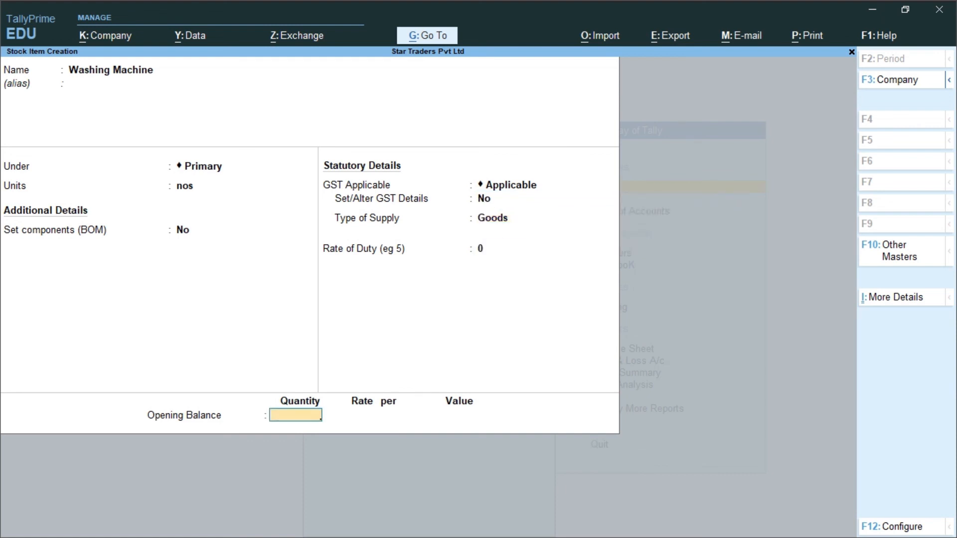
{"action": "key", "text": "Return"}
{"action": "key", "text": "Return"}
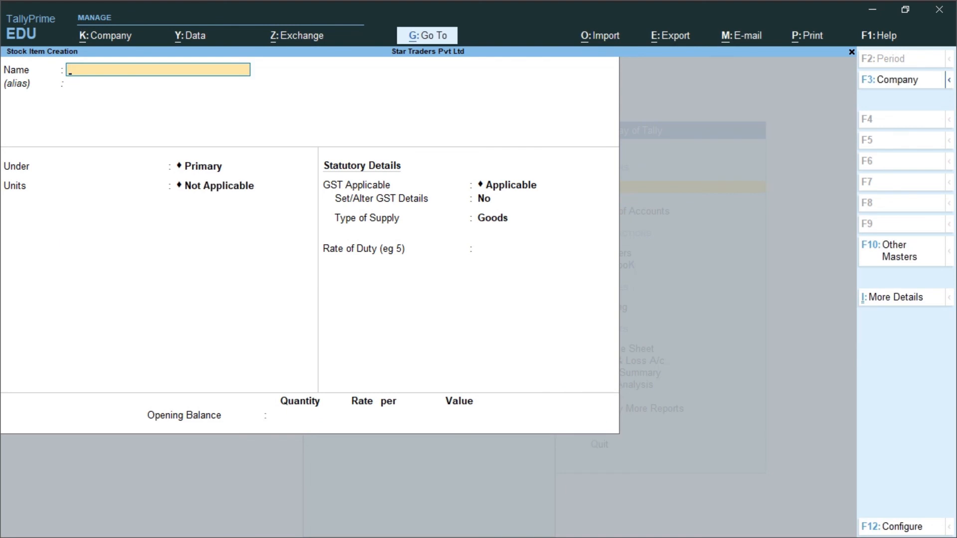
Step: Exit Stock Item Creation back to the Gateway of Tally for Star Traders Pvt Ltd
{"action": "key", "text": "Escape"}
{"action": "key", "text": "Escape"}
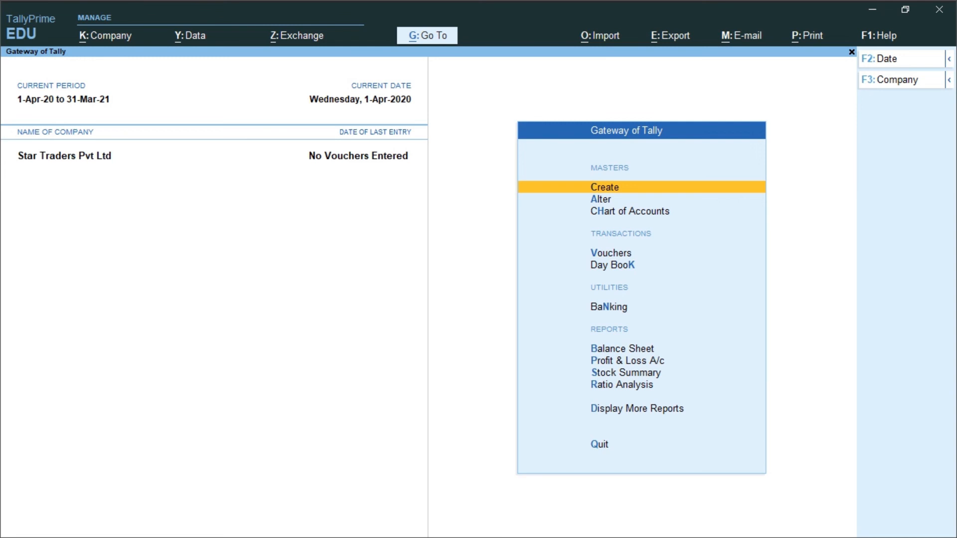
{"action": "key", "text": "ctrl"}
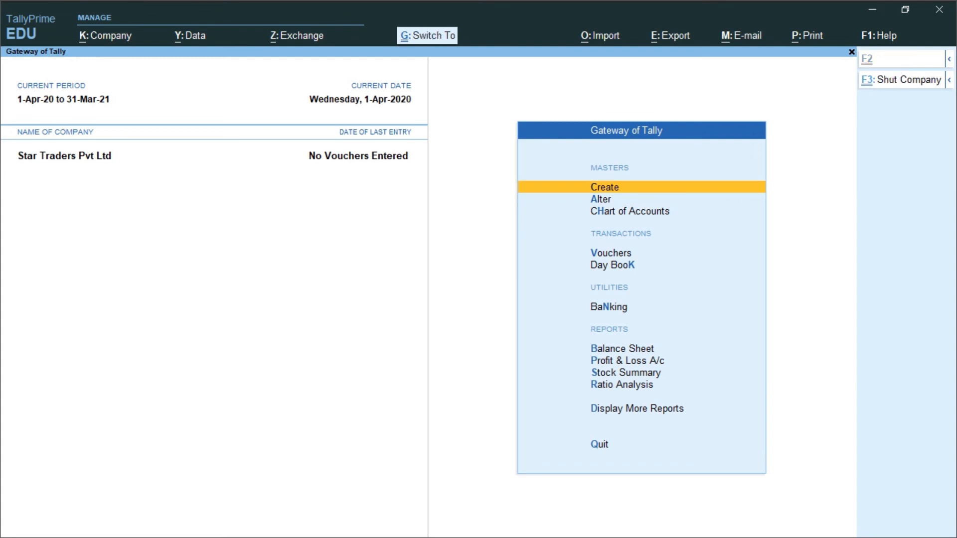